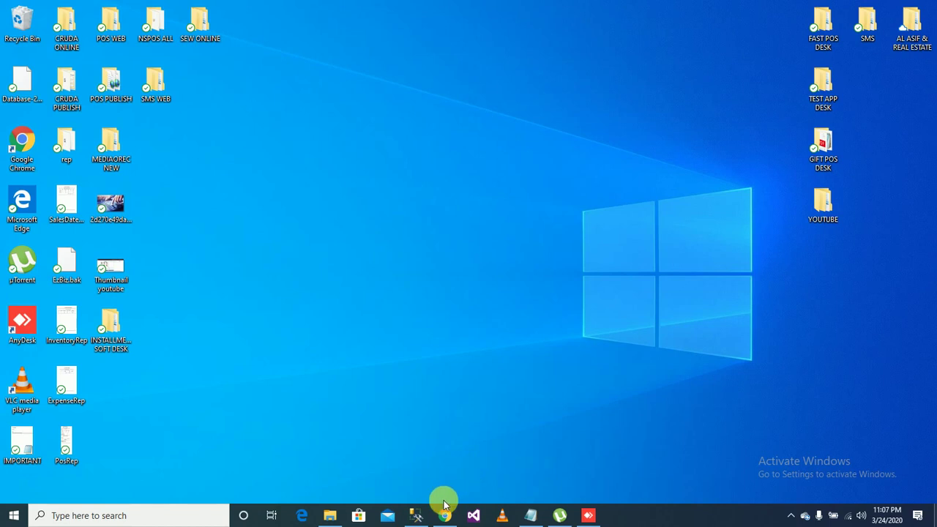
Switch to the Notepad outline and review the planned table names for the point of sale database
mouse_move(424, 508)
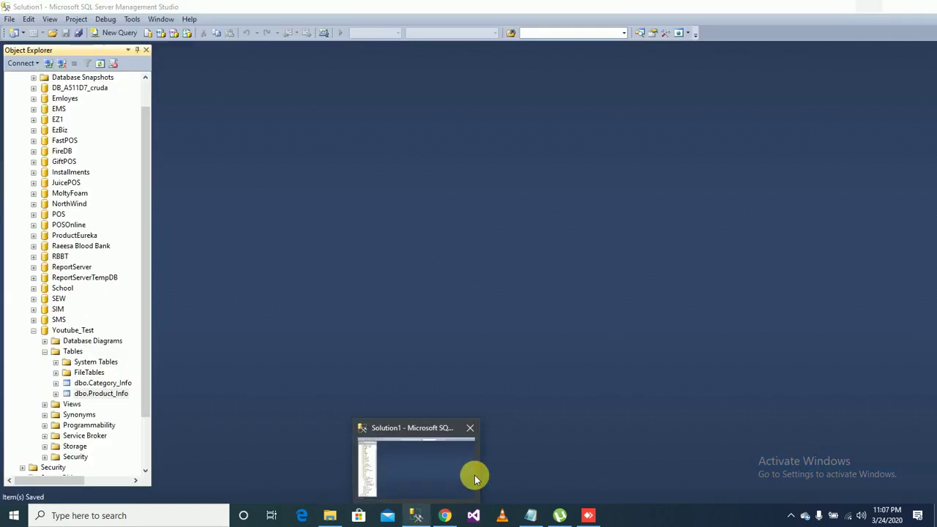
mouse_move(473, 476)
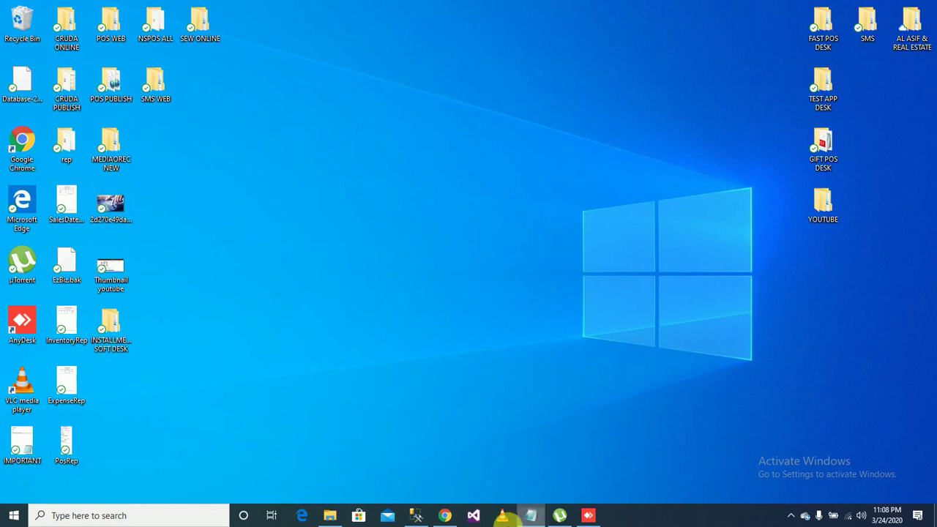
click(527, 516)
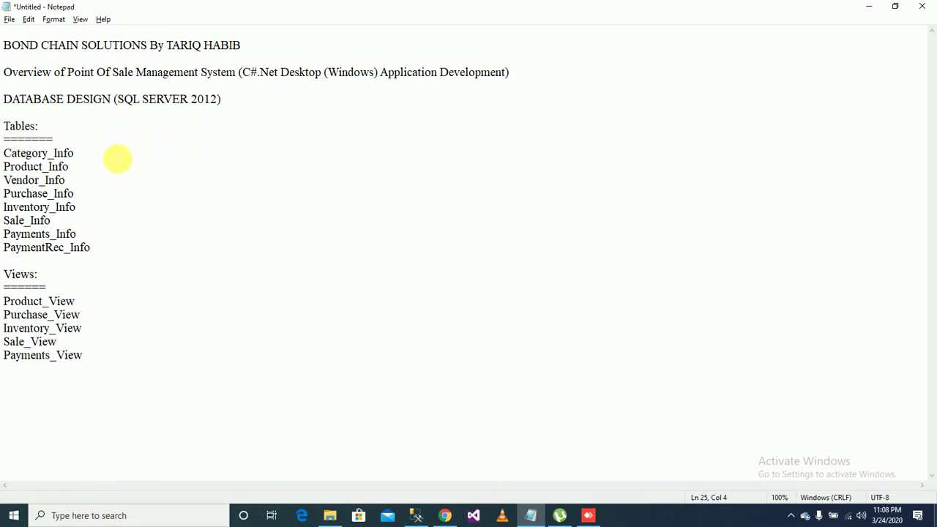
drag(83, 172, 13, 157)
click(15, 155)
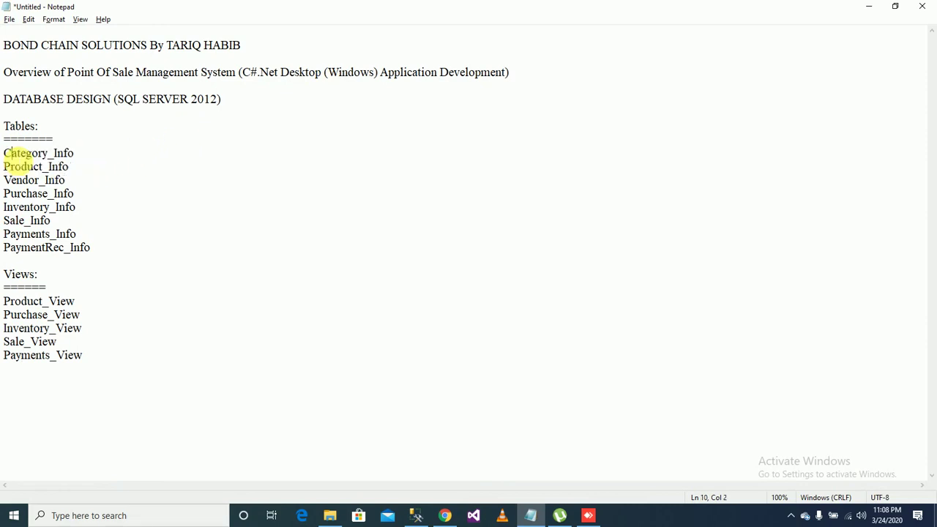
click(24, 180)
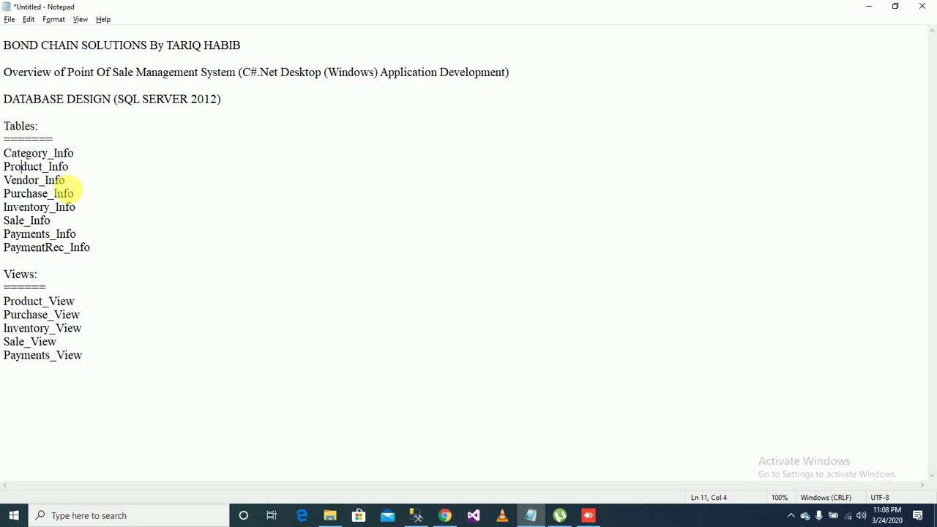
Add Expense_Info to the table list on a new line below Sale_Info
click(64, 224)
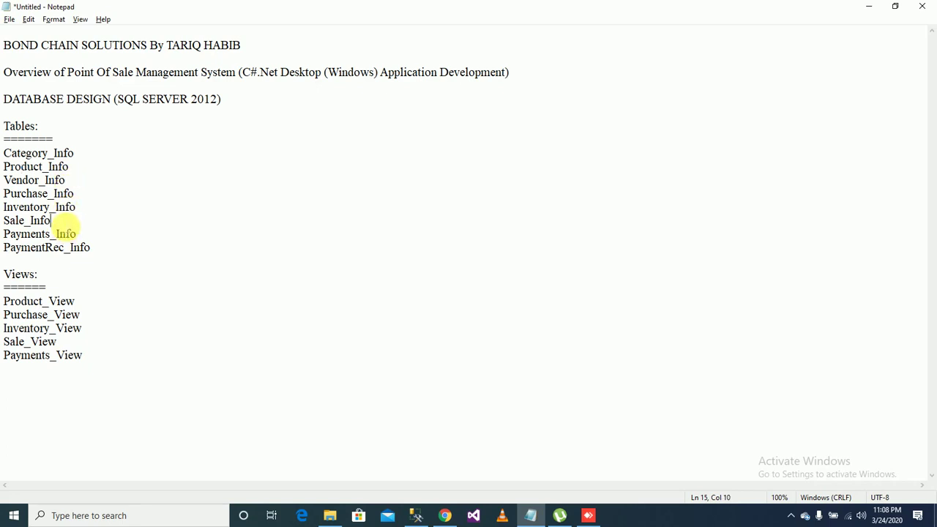
key(Return)
text(Expe)
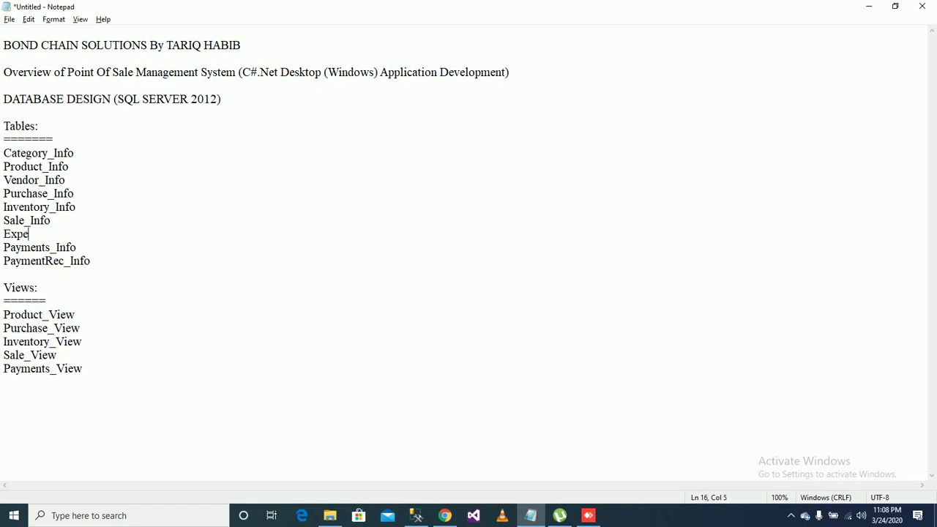
text(nse_Info)
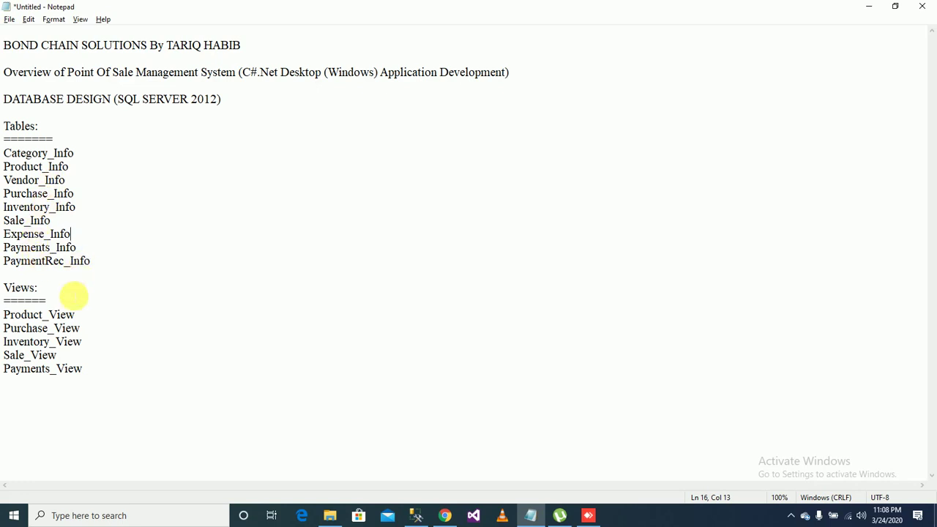
Review the planned view names under the Views heading, and minimize the notes
double_click(33, 301)
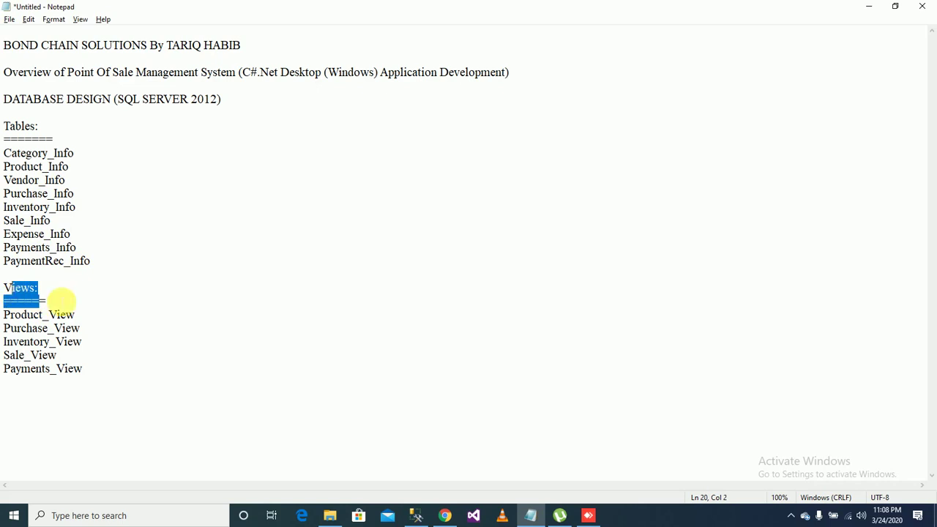
click(63, 303)
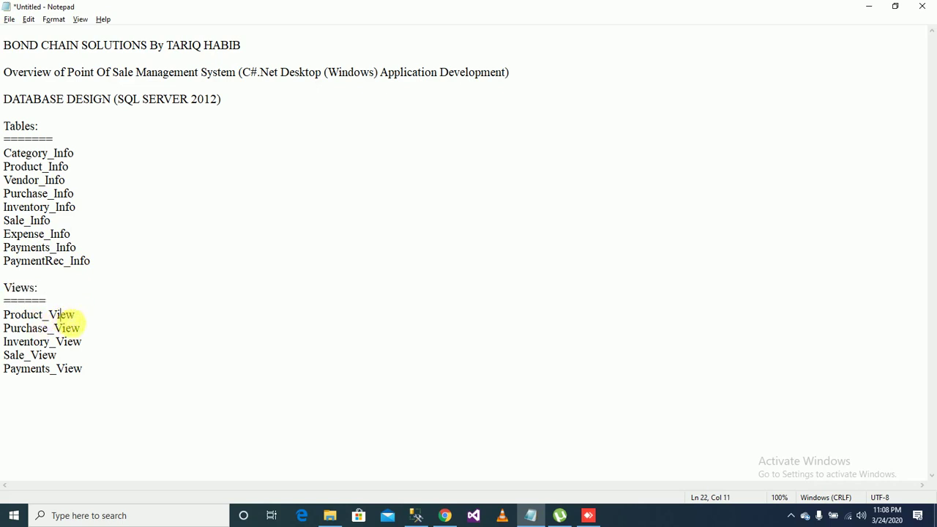
click(35, 357)
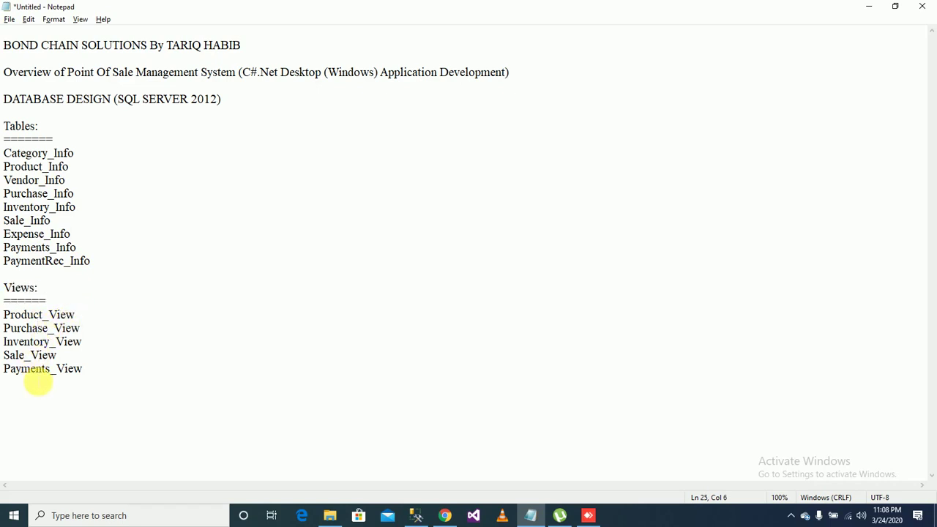
click(872, 7)
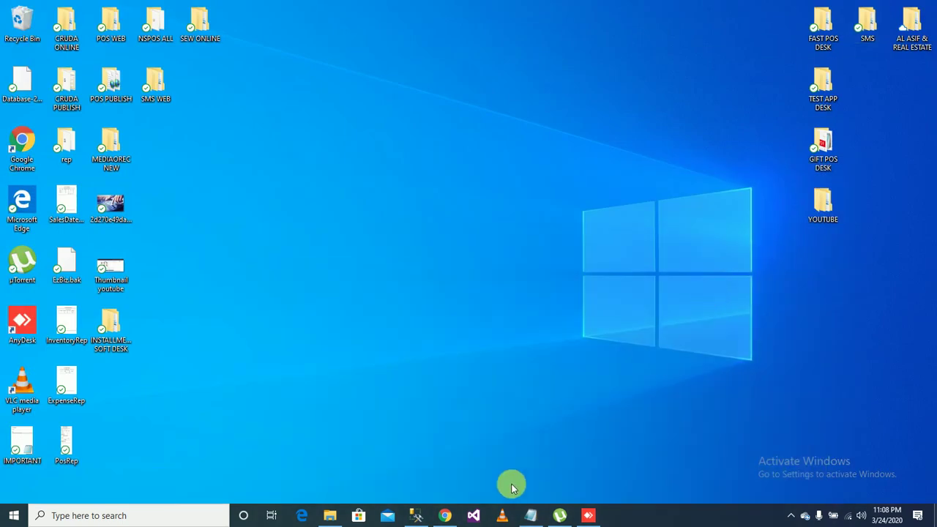
Switch to SQL Server Management Studio and start a new table in the Youtube_Test database
click(422, 516)
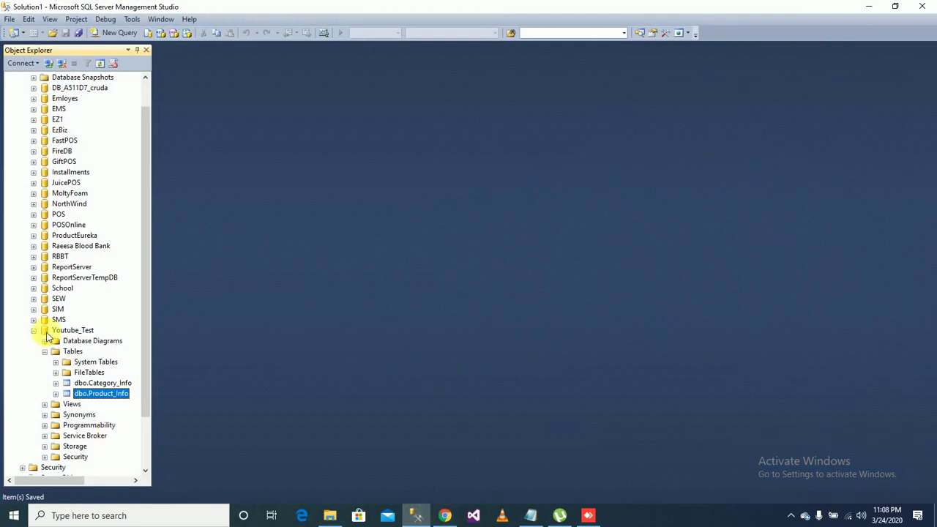
click(72, 330)
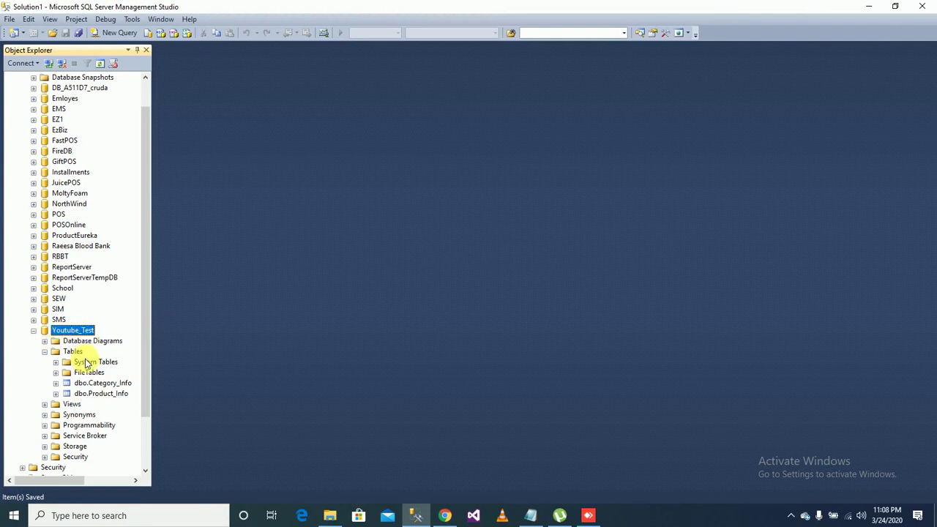
click(76, 351)
right_click(76, 351)
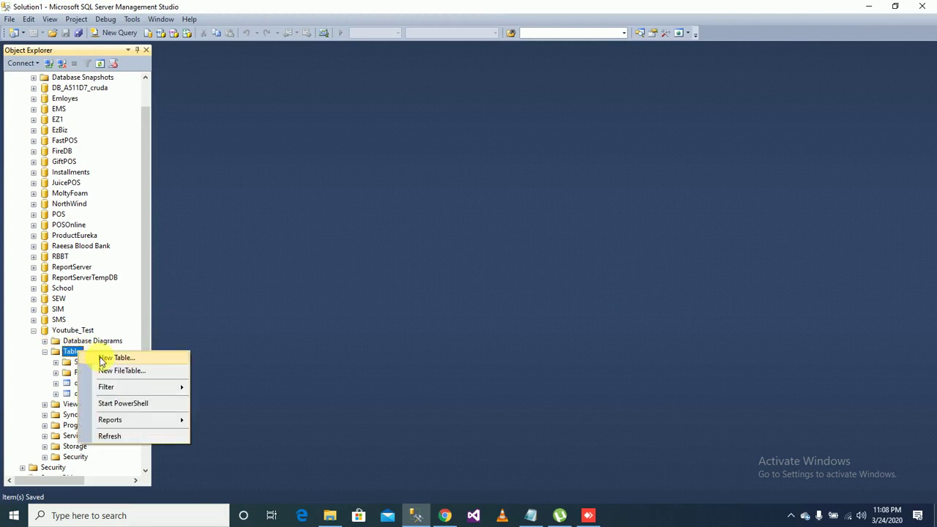
click(105, 359)
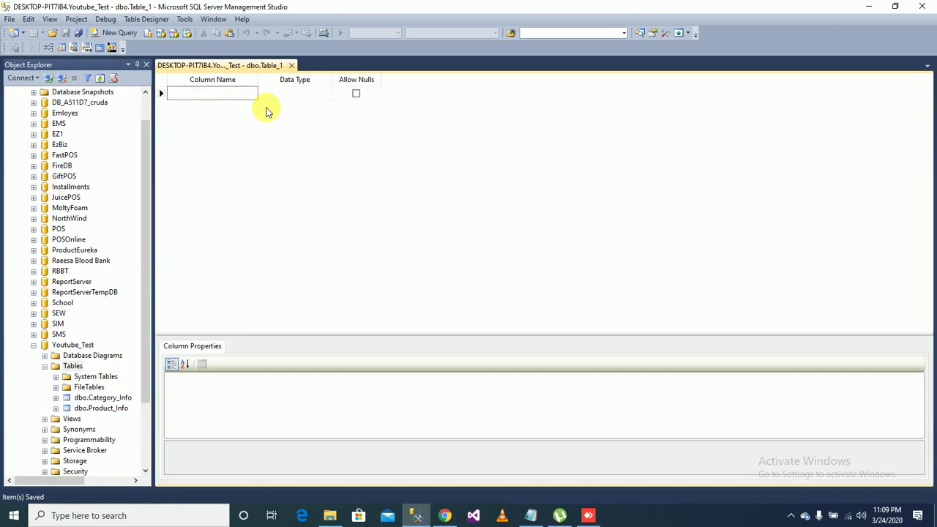
Define the first column as Vendor_ID with data type int and nulls disallowed
text(Vendor-)
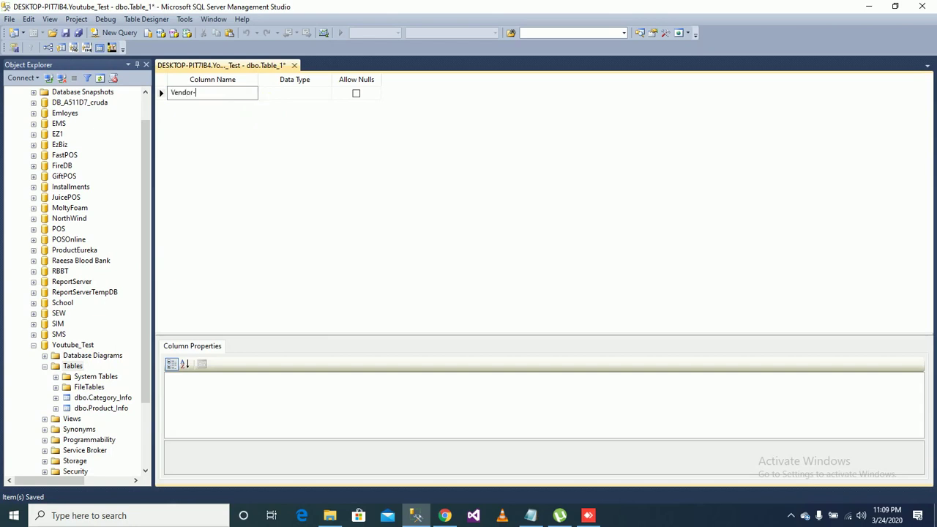
text(ID)
key(BackSpace)
key(BackSpace)
key(BackSpace)
text(_ID)
key(Tab)
text(int)
key(Tab)
key(space)
key(Tab)
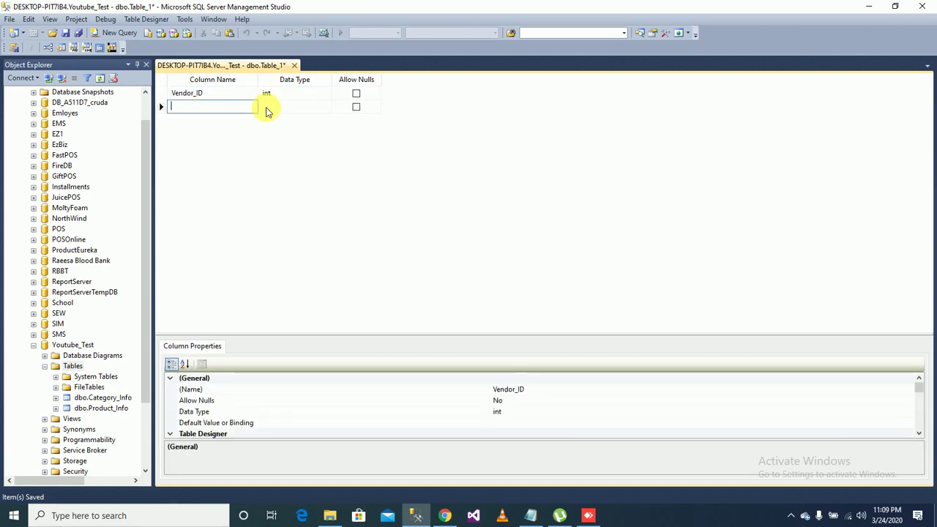
Add a Vendor_Name column of type nvarchar(50) with nulls disallowed
text(Vendor_Name)
key(Tab)
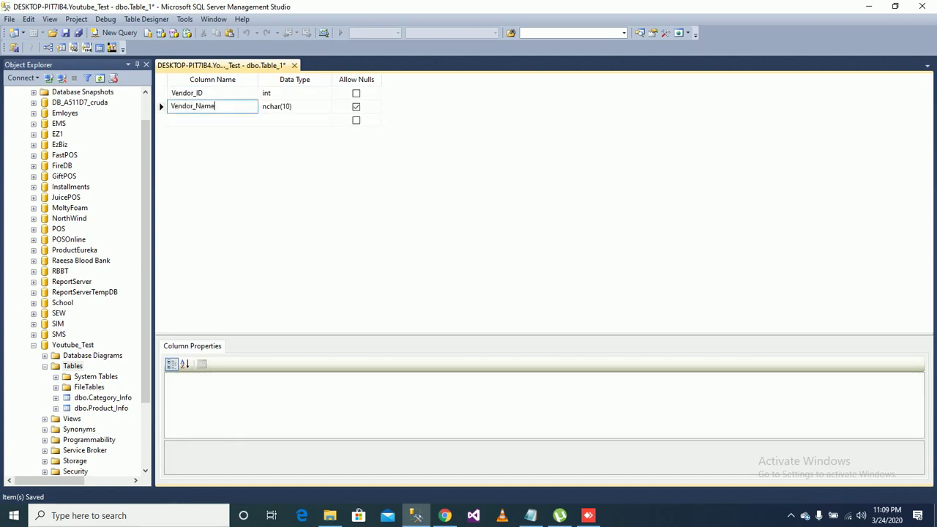
text(nva)
key(Tab)
key(space)
key(Tab)
Add an Email column of type nvarchar(50) with nulls disallowed
text(Email)
key(Tab)
text(nva)
key(Tab)
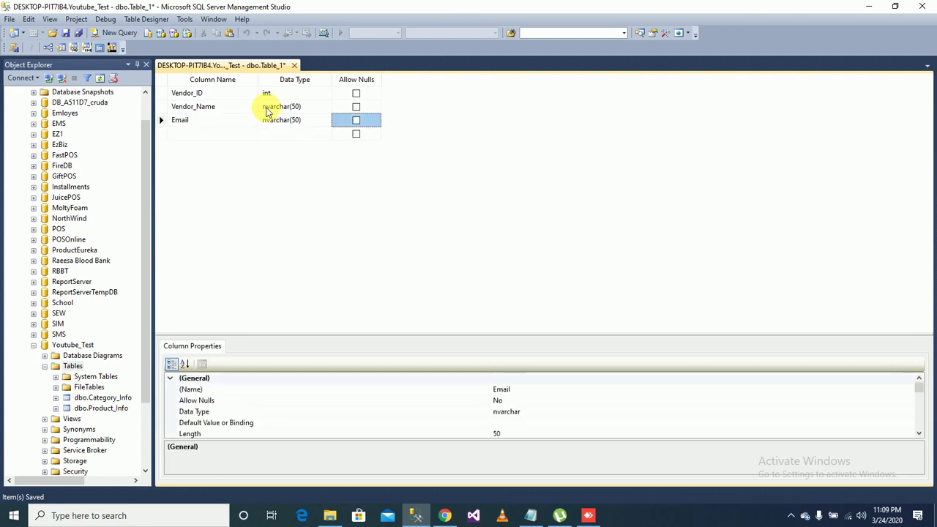
key(space)
key(Tab)
Add a Contact_No column of type nvarchar(50) with nulls disallowed
text(Contact_No)
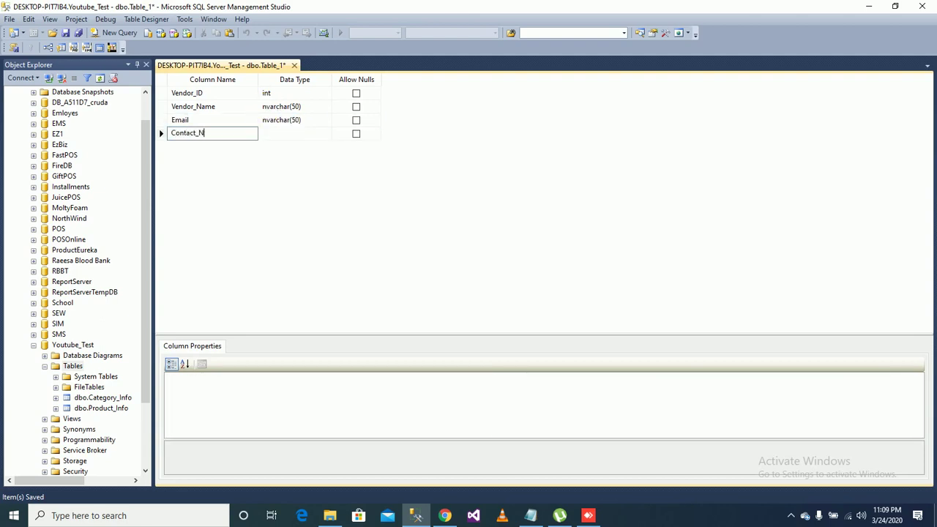
key(Tab)
text(nva)
click(267, 110)
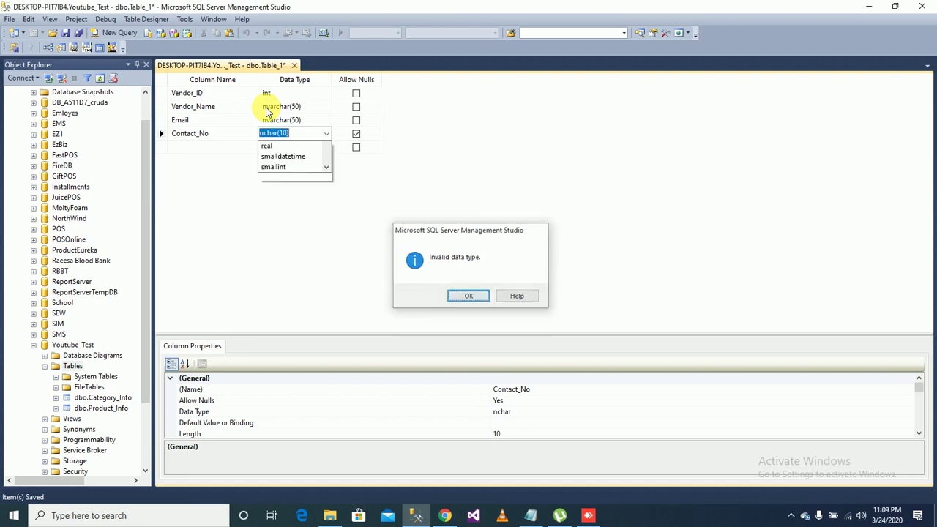
key(Return)
key(Tab)
key(space)
key(Tab)
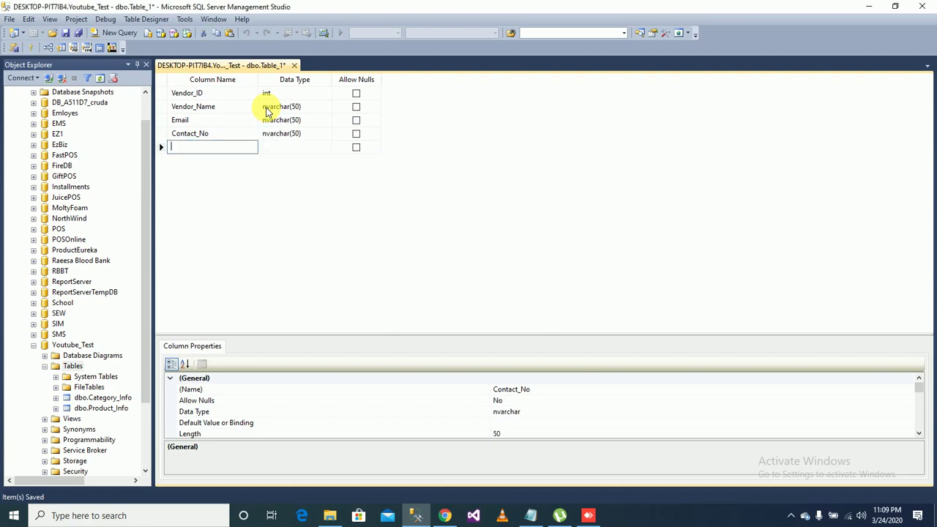
Add an Address column of type nvarchar(50) with nulls disallowed
text(Address)
key(Tab)
text(nvarchar(50))
key(Tab)
key(space)
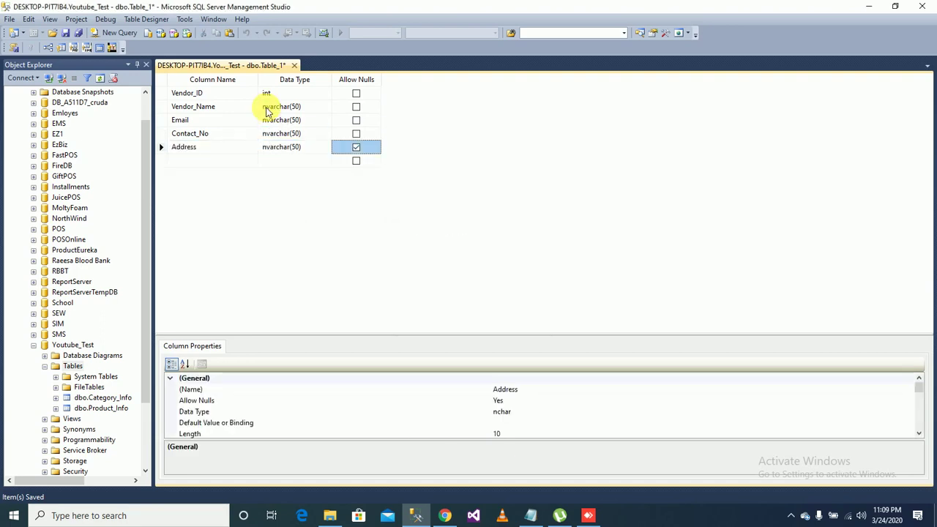
Change the Address column's data type to nvarchar(200)
click(298, 149)
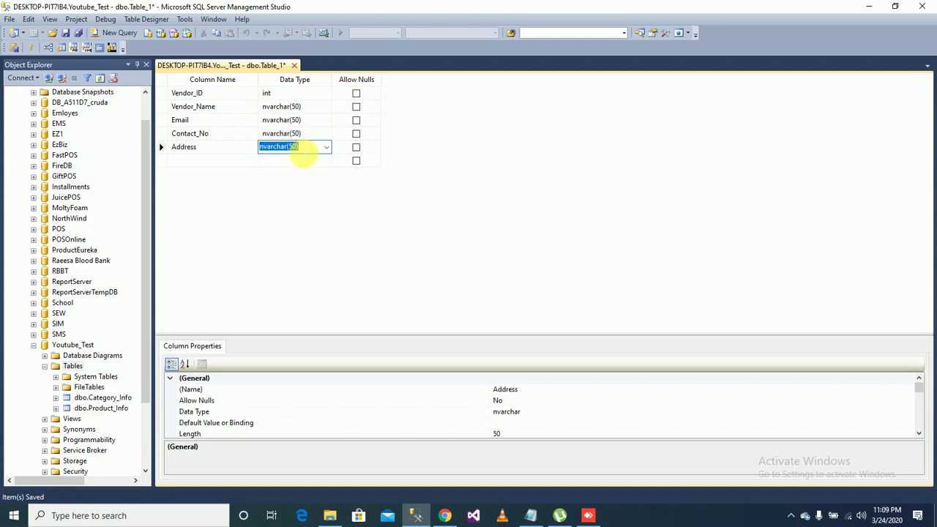
click(298, 148)
key(BackSpace)
key(BackSpace)
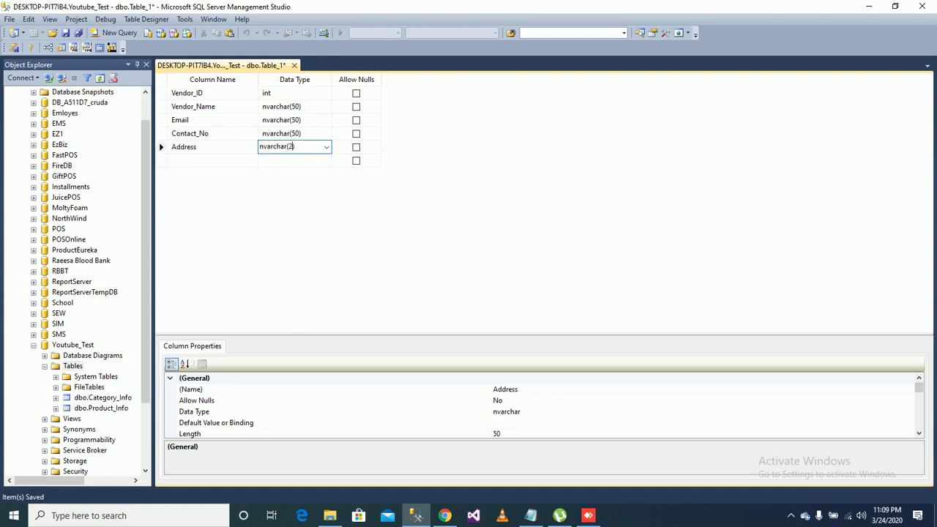
text(200)
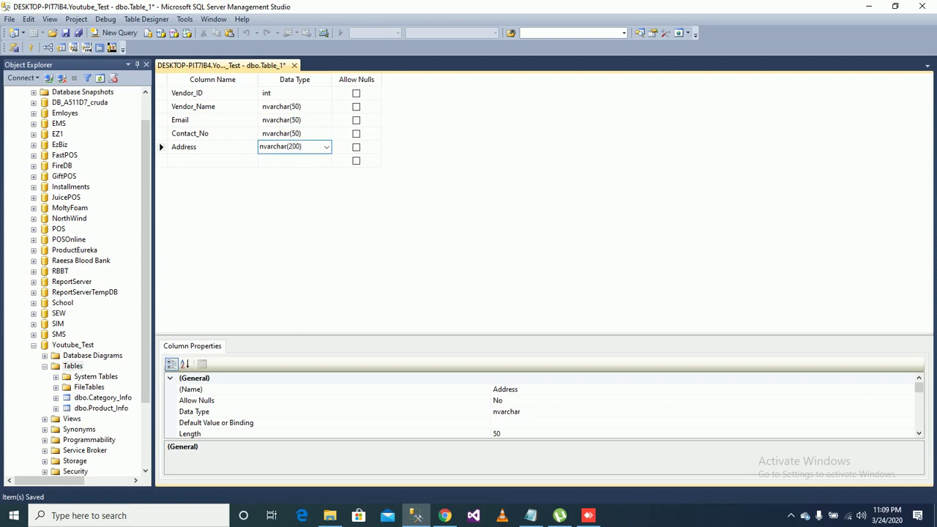
Make Vendor_ID the primary key and set its Is Identity property to Yes
right_click(162, 95)
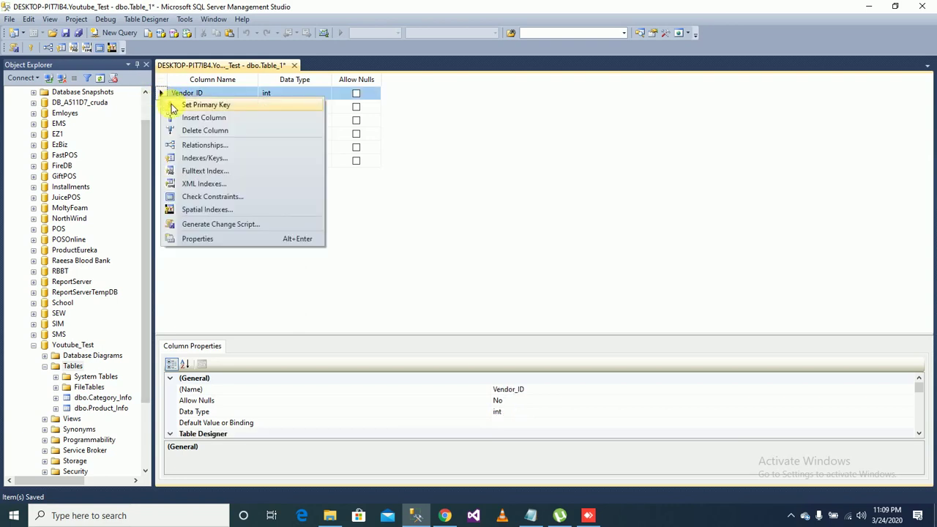
click(175, 107)
drag(924, 389, 923, 414)
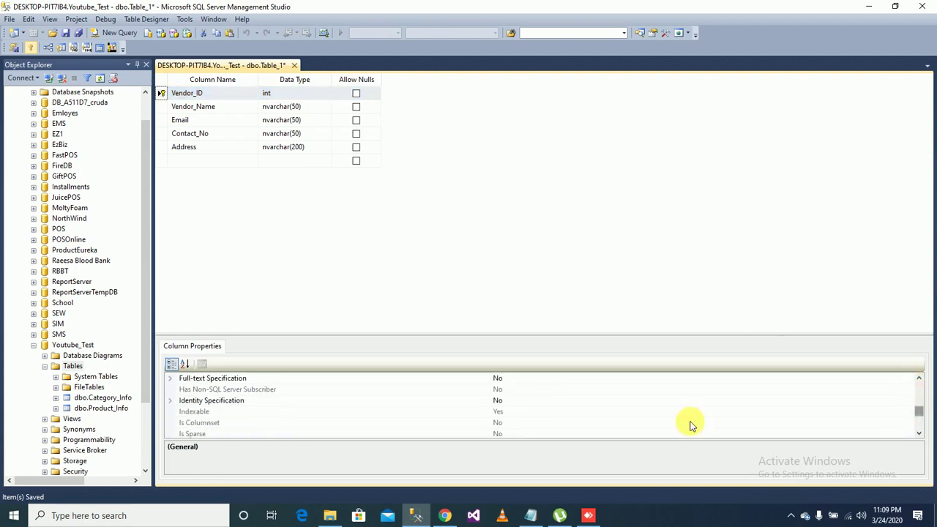
double_click(498, 401)
click(505, 413)
double_click(506, 412)
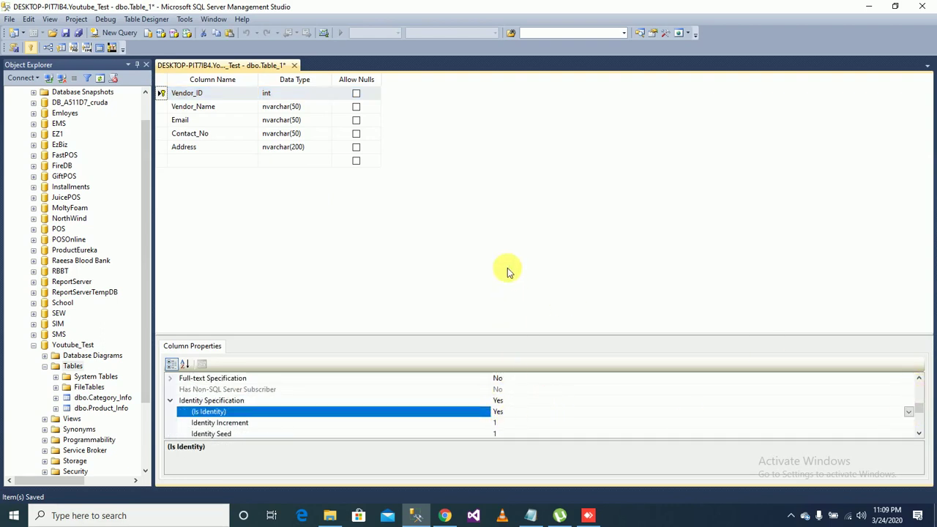
Save the table under the name Vendor_Info
key(ctrl+s)
text(Vendor-Info)
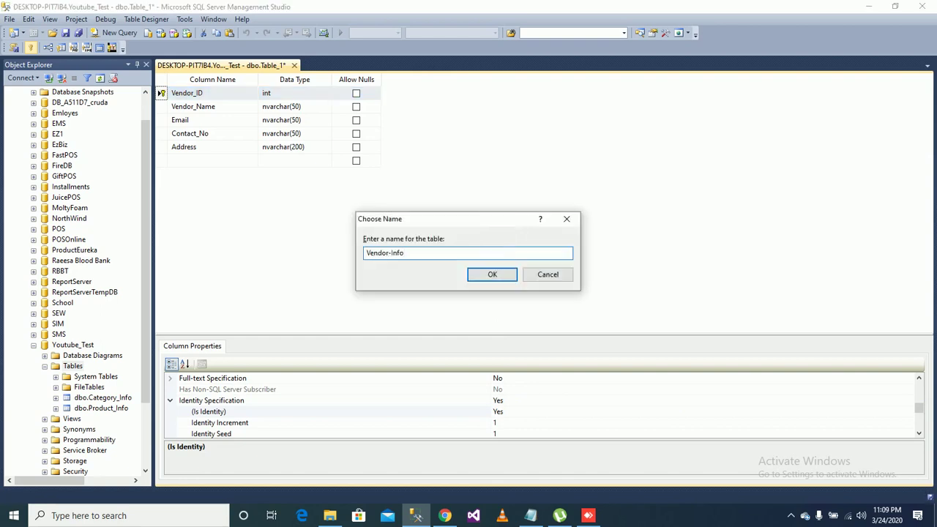
key(BackSpace)
key(BackSpace)
key(BackSpace)
key(BackSpace)
text(Info)
key(BackSpace)
key(BackSpace)
key(BackSpace)
key(BackSpace)
key(BackSpace)
text(_Info)
click(496, 272)
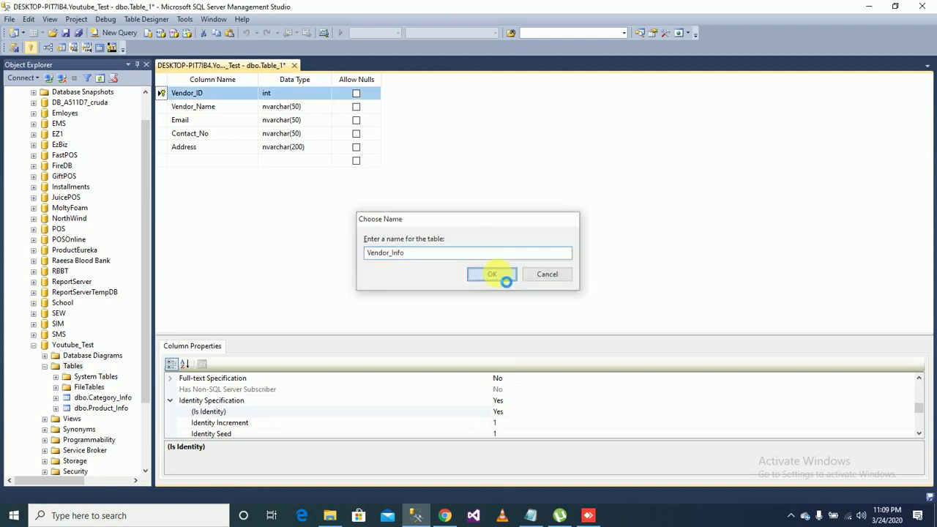
Start another new table in Youtube_Test and switch to Notepad to check the planned table list
right_click(83, 366)
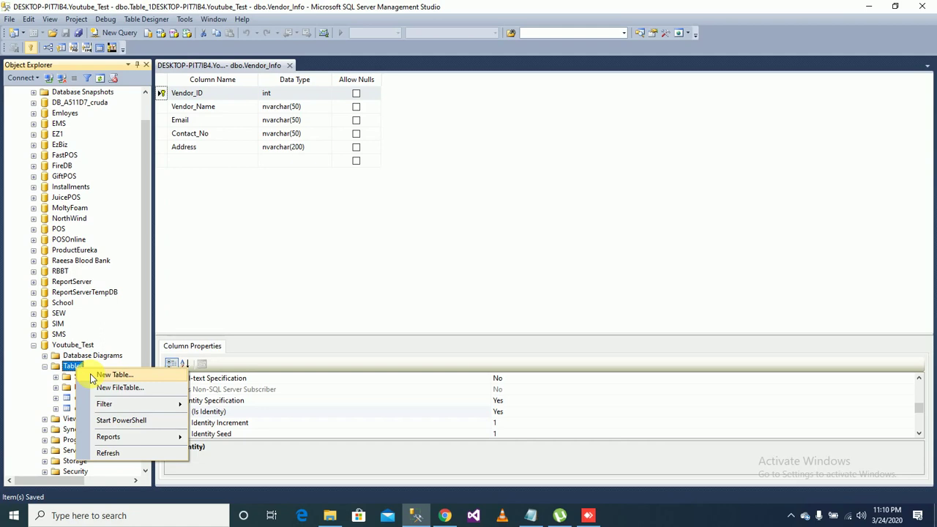
click(113, 375)
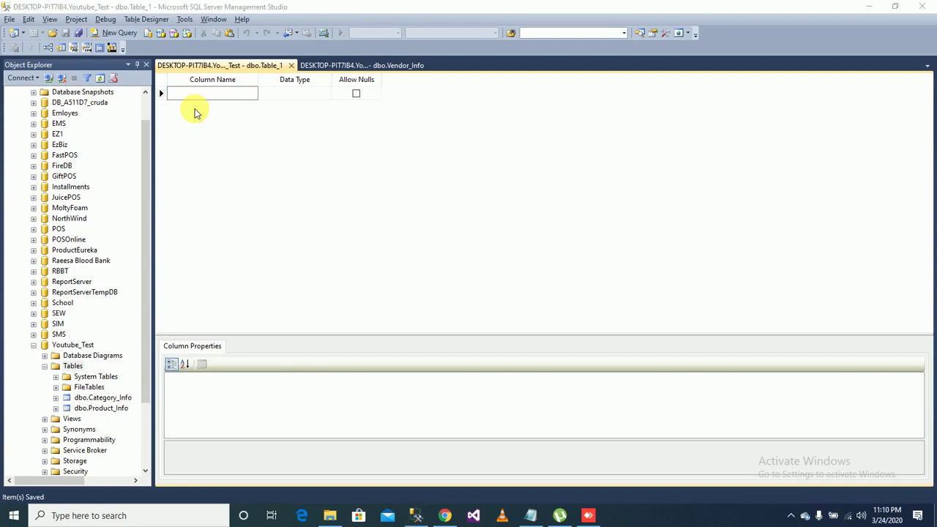
key(alt+Tab)
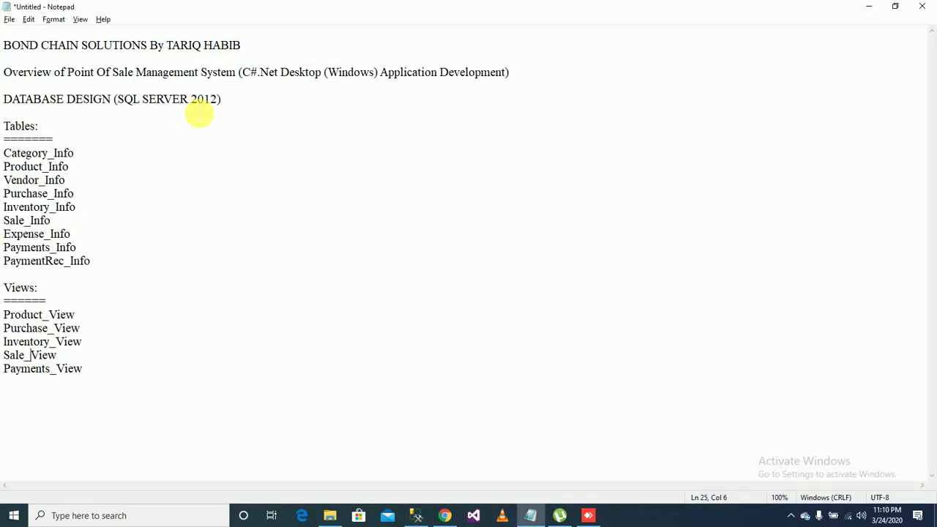
Return to SQL Server Management Studio and add a Purchase_ID column of type int without nulls to the new table
key(alt+Tab)
key(alt+Tab)
text(Purchase)
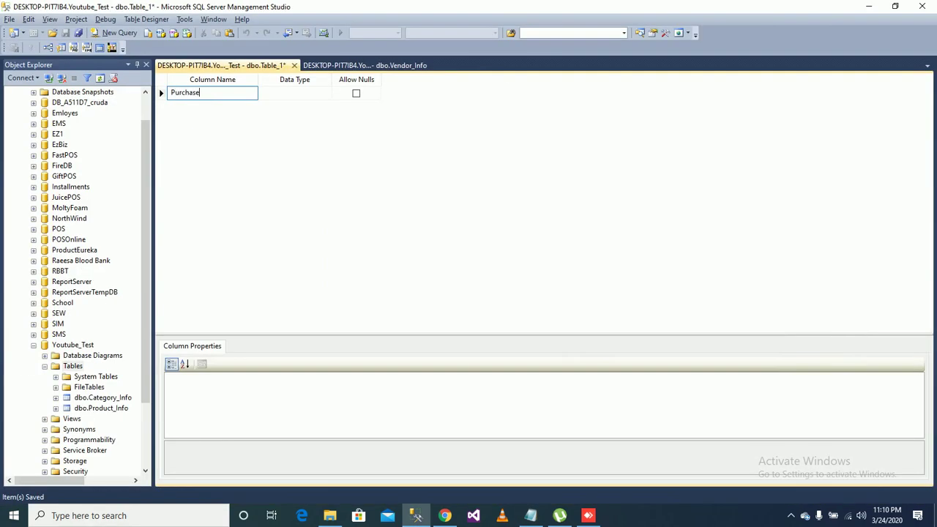
text(-ID)
key(BackSpace)
key(BackSpace)
text(_ID)
key(Tab)
text(int)
Add a PO_Number column of type int that does not allow nulls
click(199, 110)
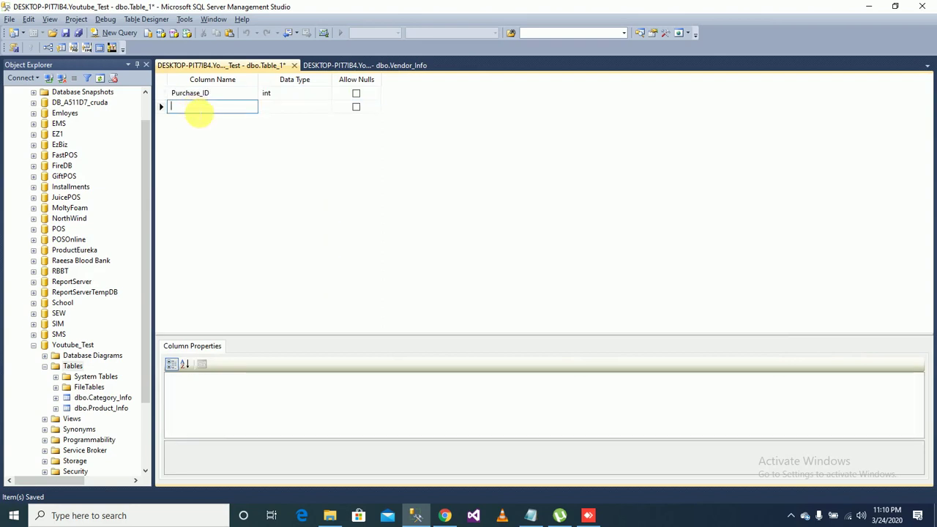
text(O)
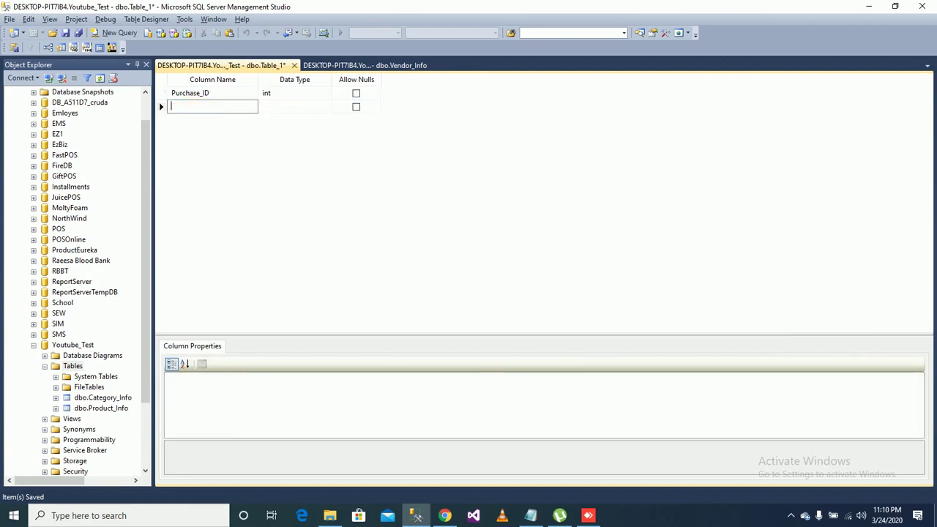
text(_Number)
key(Tab)
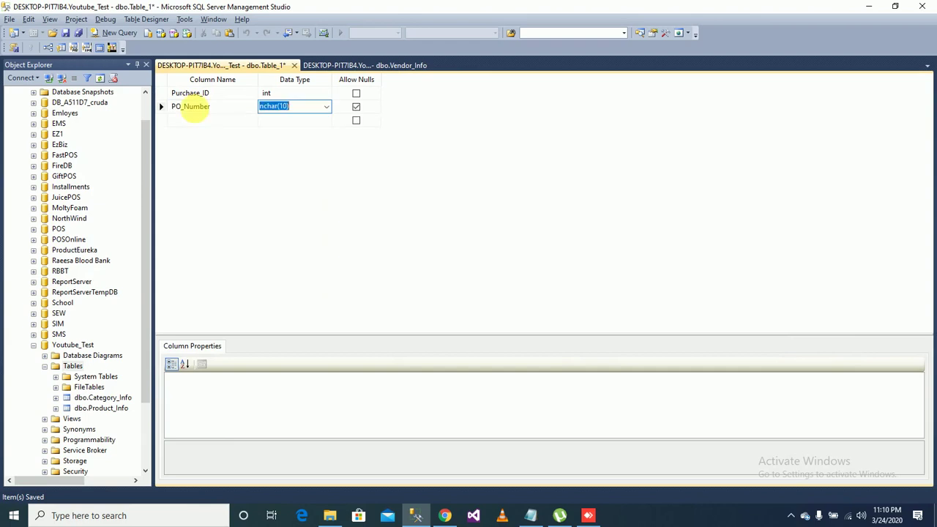
text(nv)
key(BackSpace)
key(BackSpace)
key(BackSpace)
text(int)
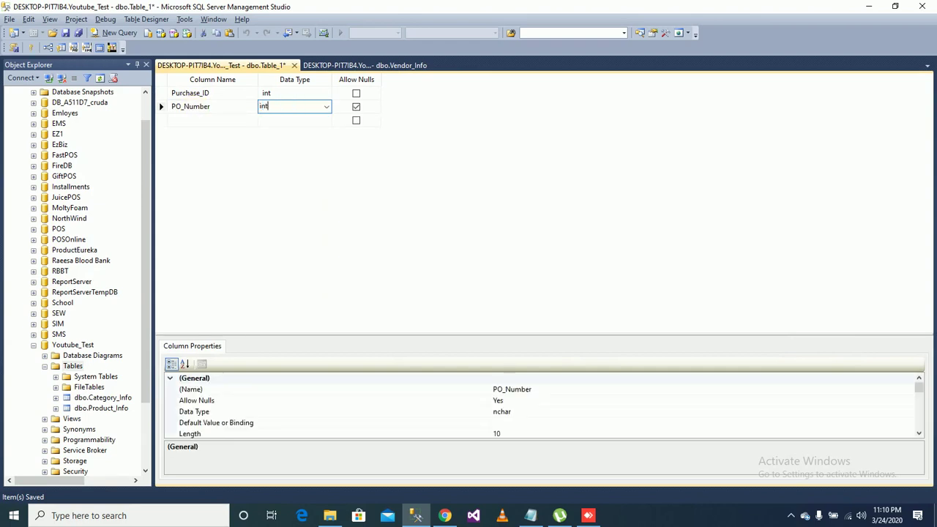
key(Tab)
key(space)
key(Tab)
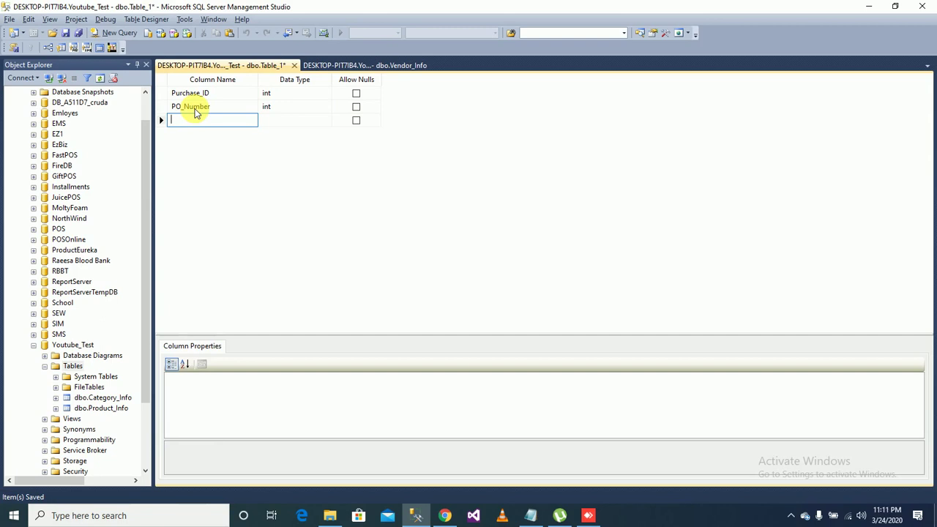
Add a Vendor_ID column of type int that does not allow nulls
text(Vendor_Id)
key(Tab)
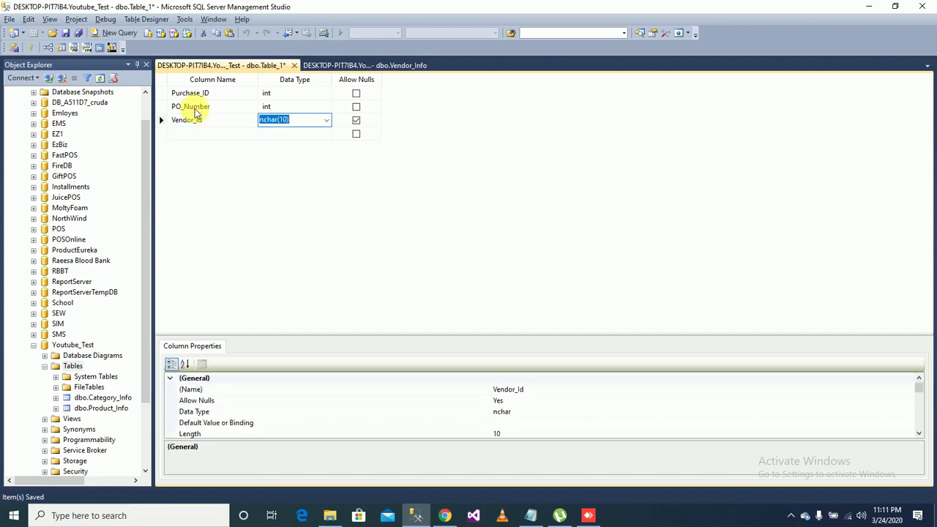
key(shift+Tab)
text(Vendor_ID)
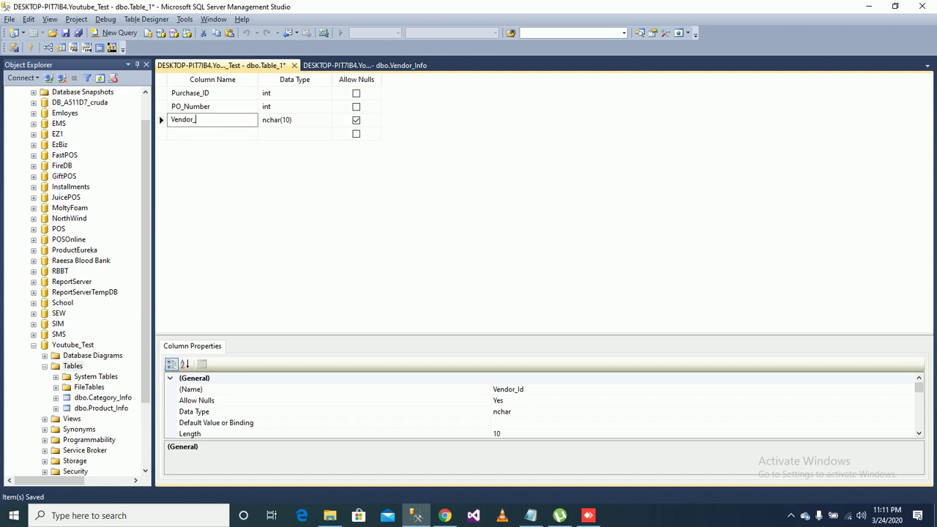
key(Tab)
text(int)
key(Tab)
key(space)
key(Tab)
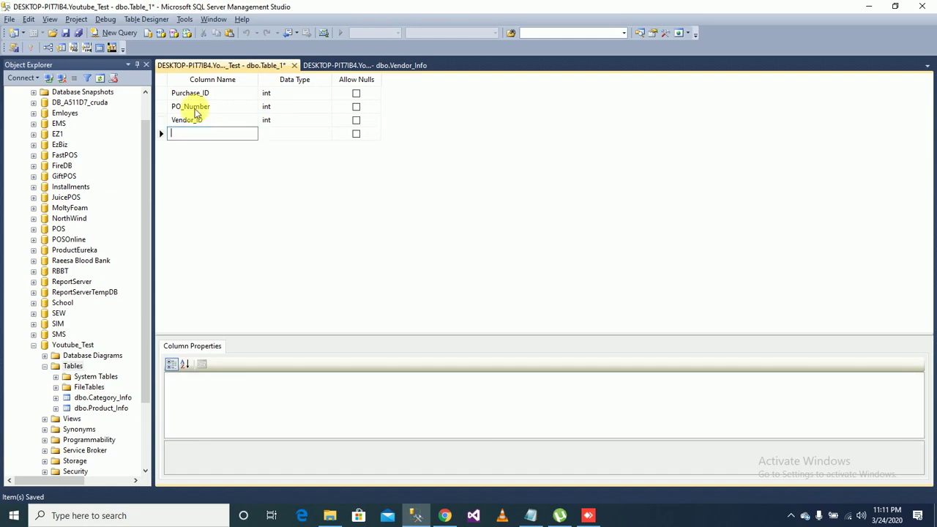
Add a Product_ID column of type int that does not allow nulls below Vendor_ID
text(Product_)
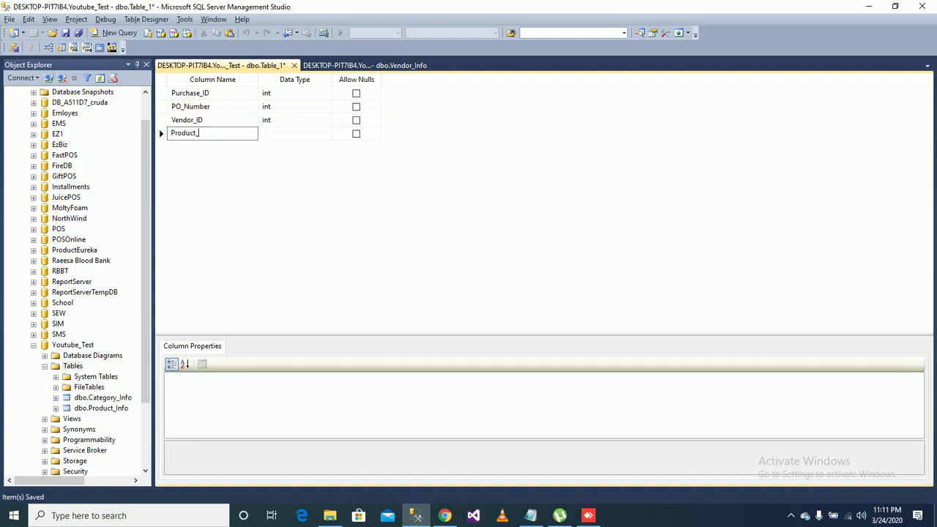
text(ID)
key(Tab)
text(int)
key(Tab)
key(space)
key(Tab)
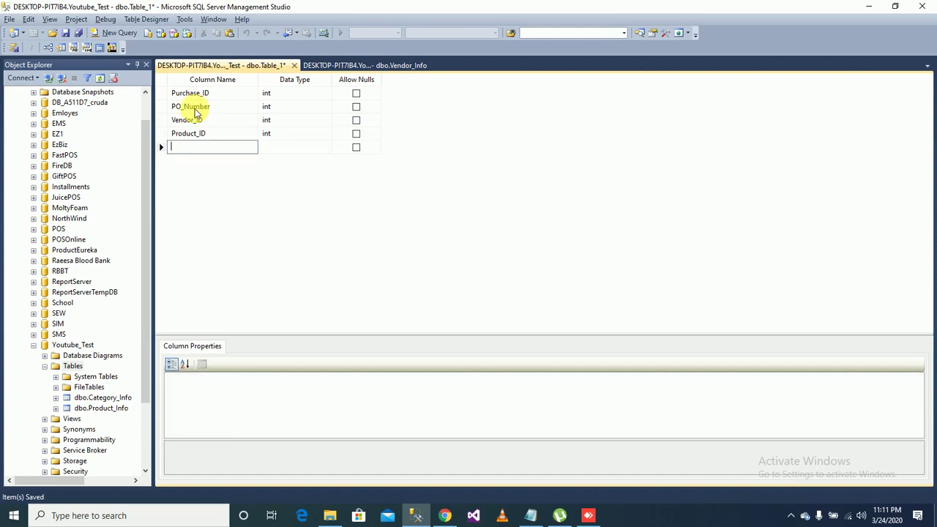
Add a Unit_Price column of type nvarchar(50) that does not allow nulls
text(Unit_Pri)
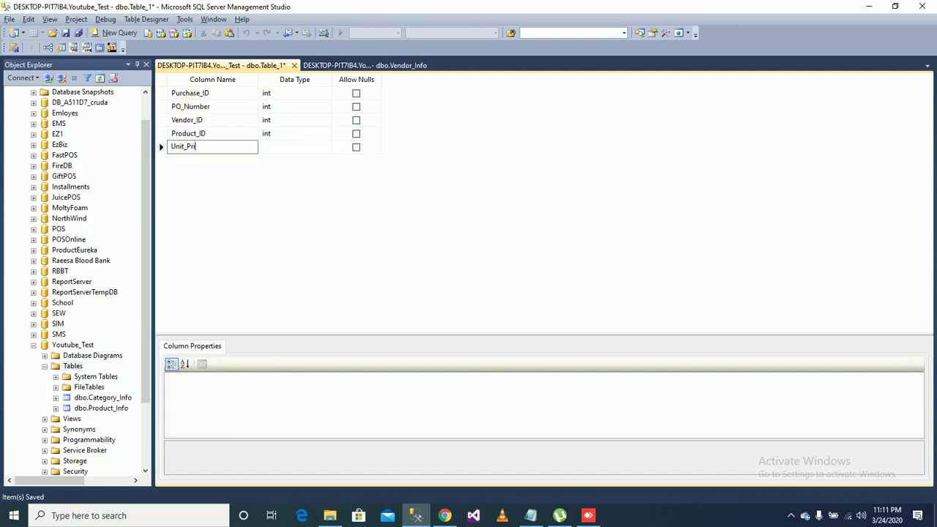
text(ce)
key(Tab)
text(nvarchar(50))
key(Tab)
key(space)
key(Tab)
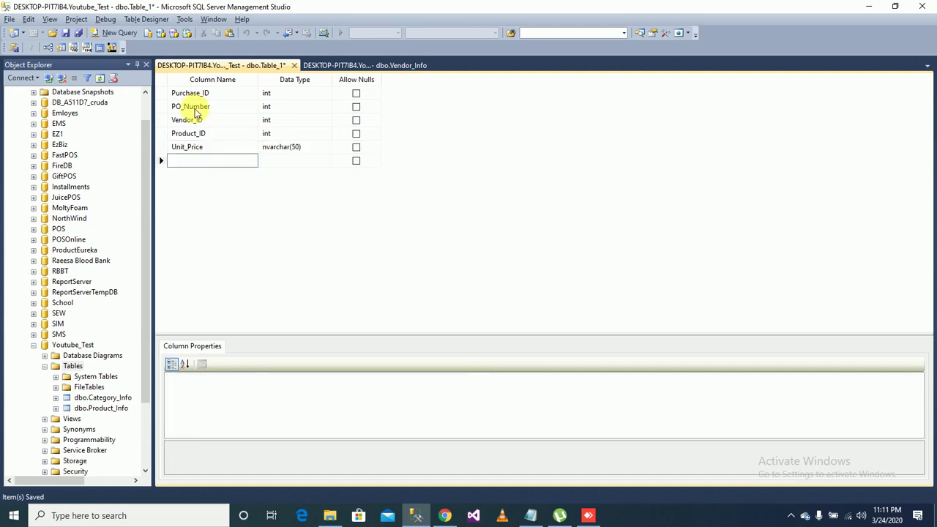
Add a Quantity column of type nvarchar(50) that does not allow nulls below Unit_Price
text(Quantity)
key(Tab)
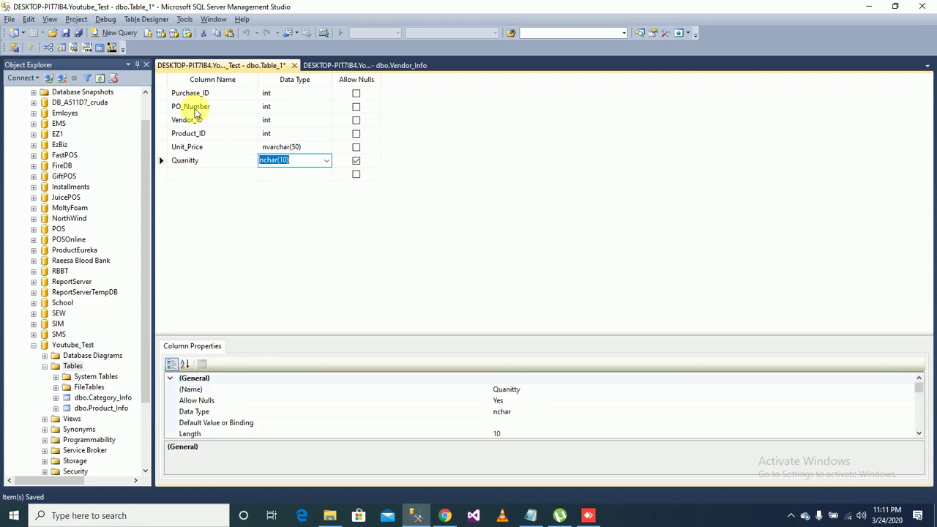
key(shift+Tab)
text(Quan)
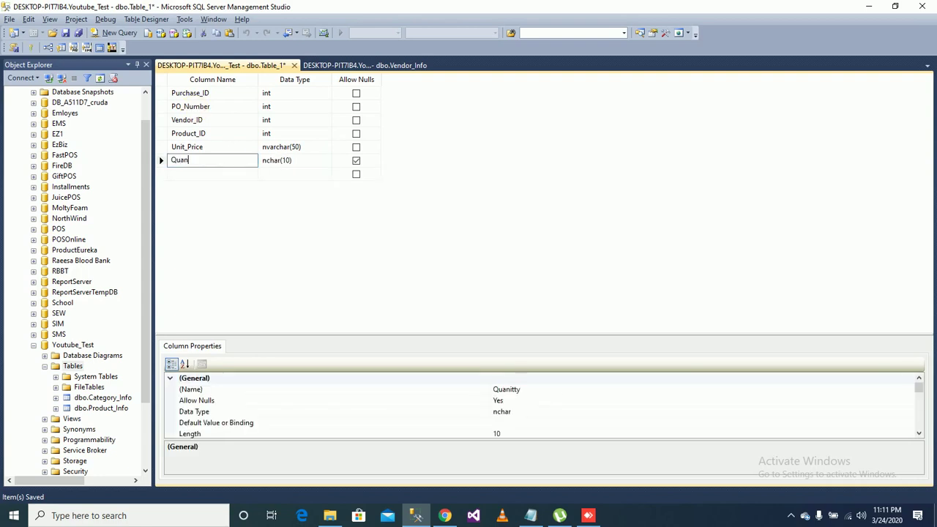
text(tity)
key(Tab)
text(nvas)
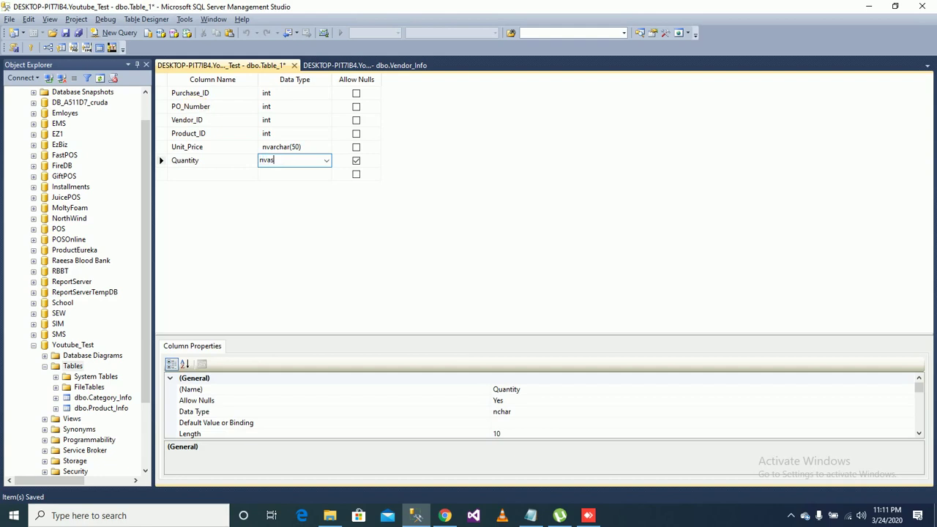
key(BackSpace)
text(rchar(50)
key(Tab)
key(space)
key(Tab)
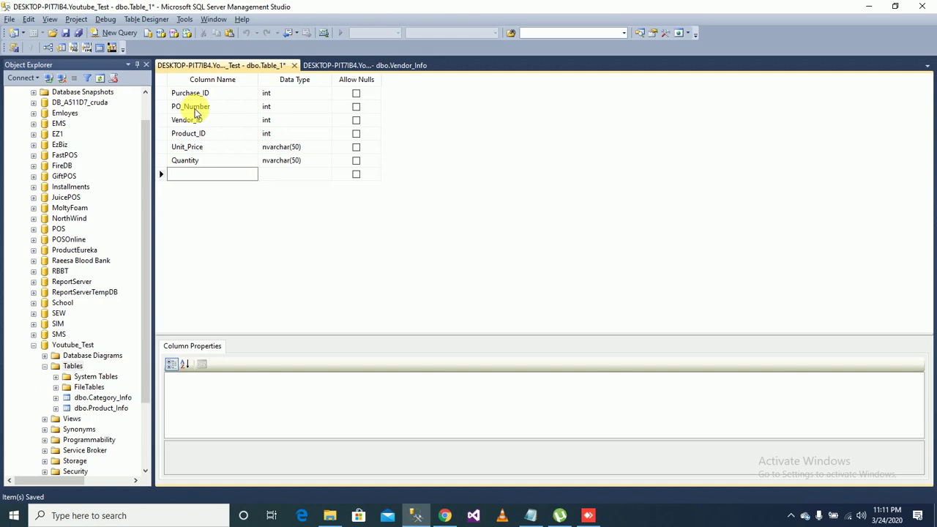
Add a Total_Price column of type nvarchar(50) that does not allow nulls
text(T)
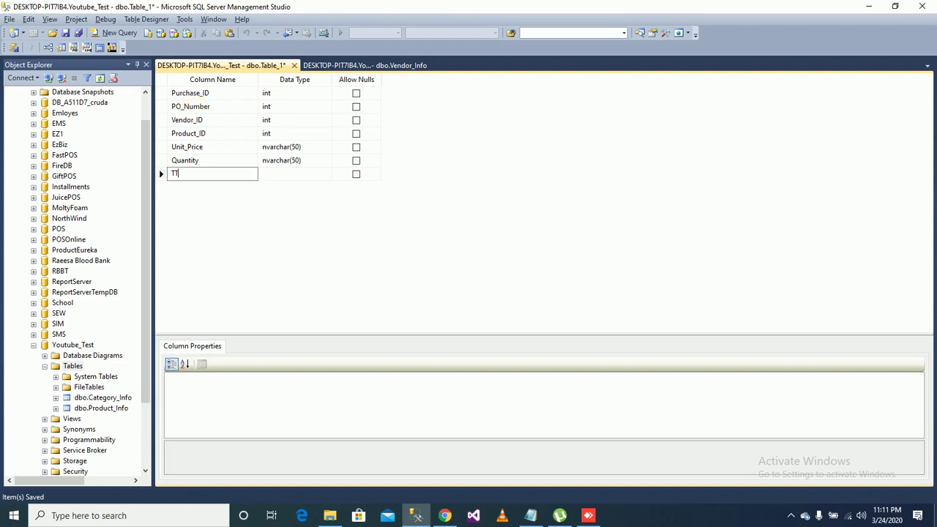
text(OTal_Price)
key(Tab)
text(nva)
key(Tab)
key(space)
key(Tab)
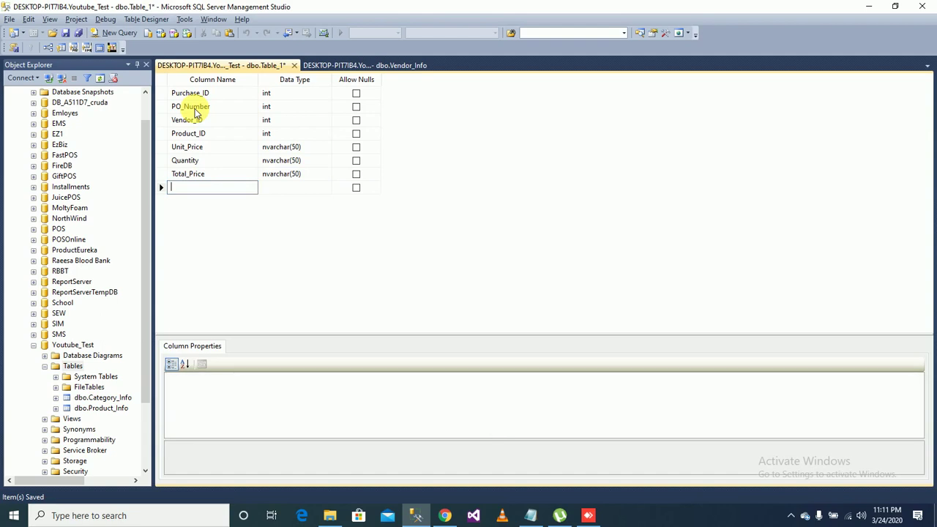
Add a Reg_Date column of type date that does not allow nulls
text(Reg)
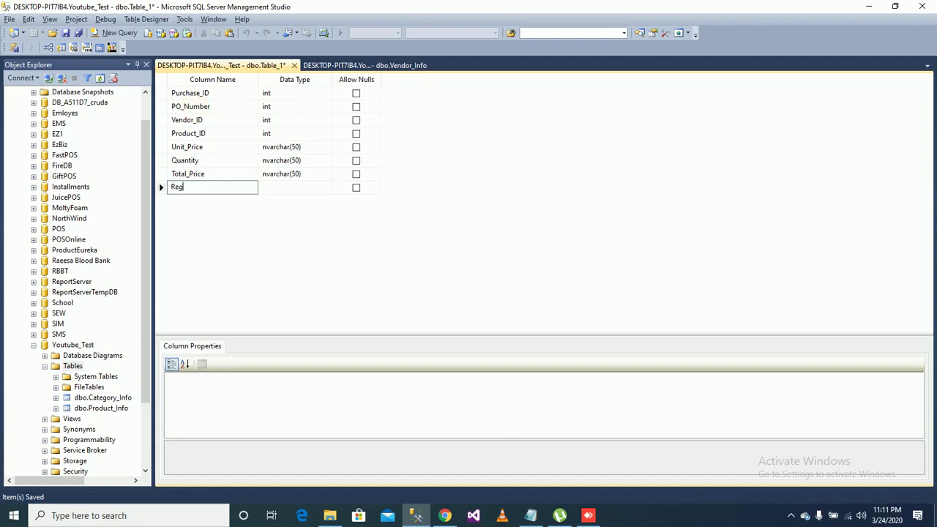
text(_Date)
key(Tab)
text(da)
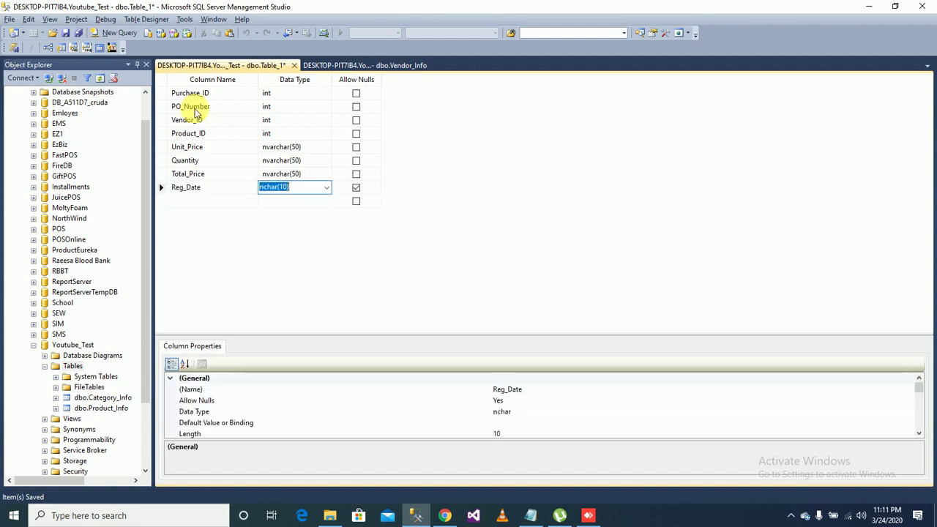
key(Tab)
key(space)
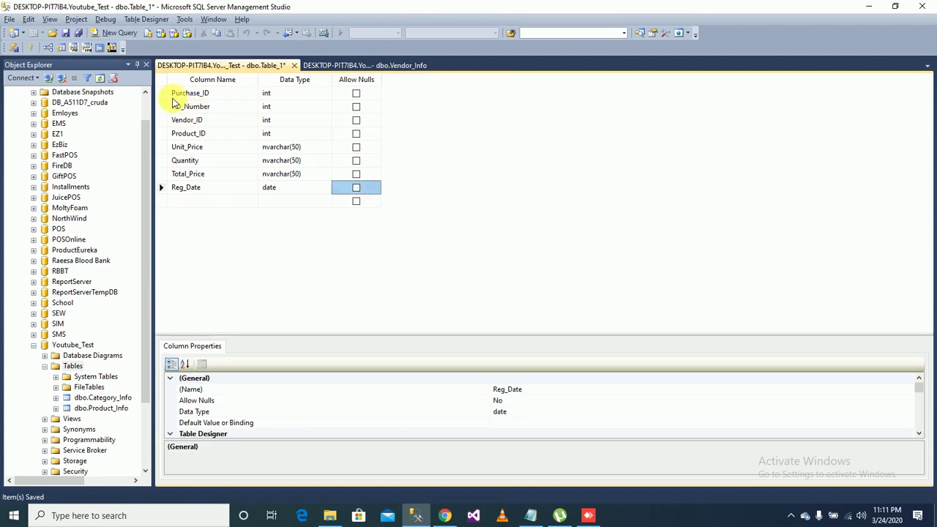
Make Purchase_ID the primary key and set its Is Identity property to Yes
click(165, 95)
right_click(167, 97)
click(192, 102)
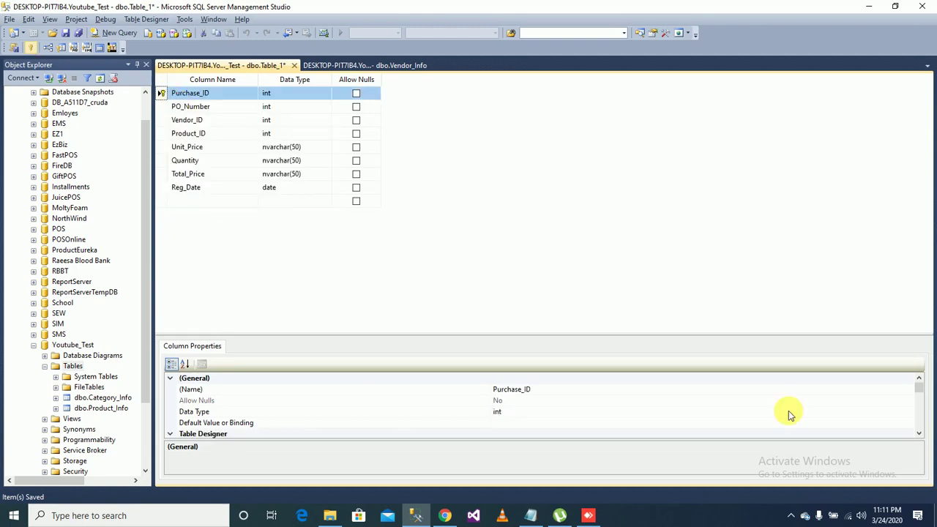
click(920, 392)
drag(920, 393, 919, 410)
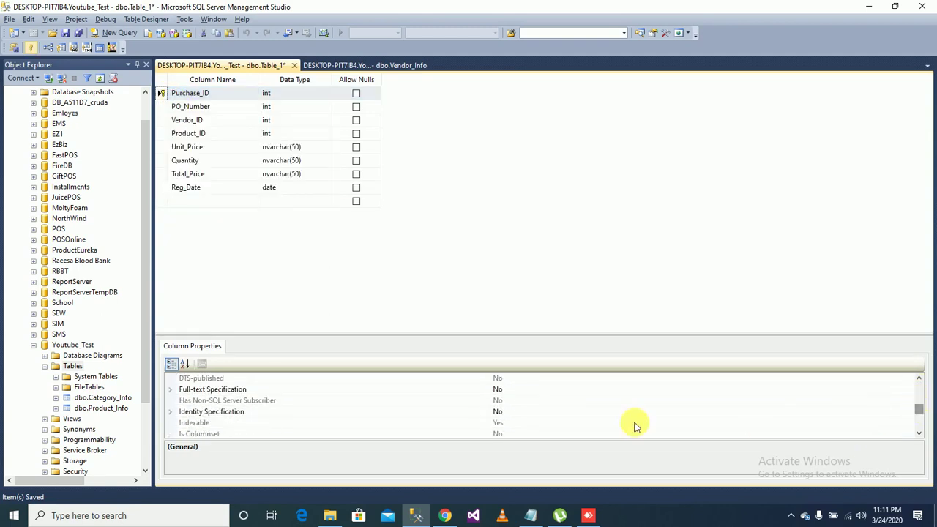
double_click(485, 412)
double_click(506, 422)
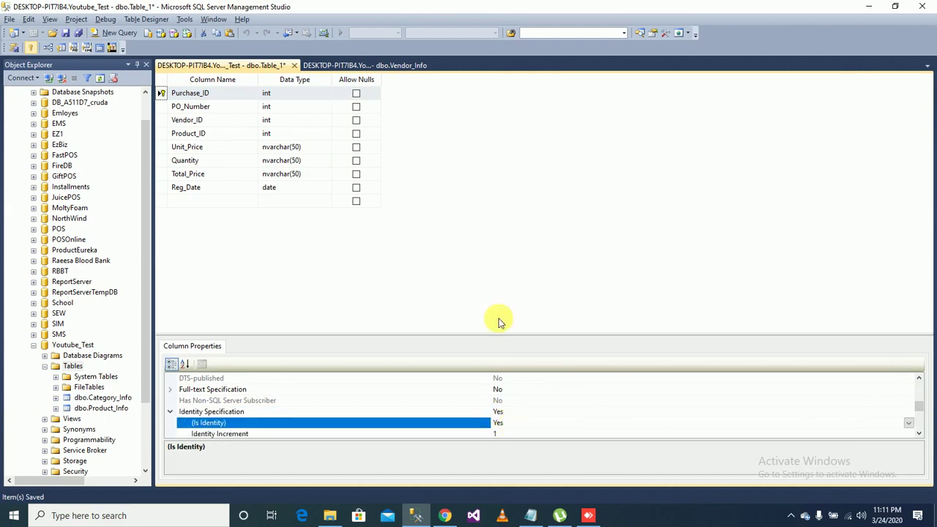
Save the table under the name Purchase_Info
click(483, 284)
key(ctrl+s)
text(Pur)
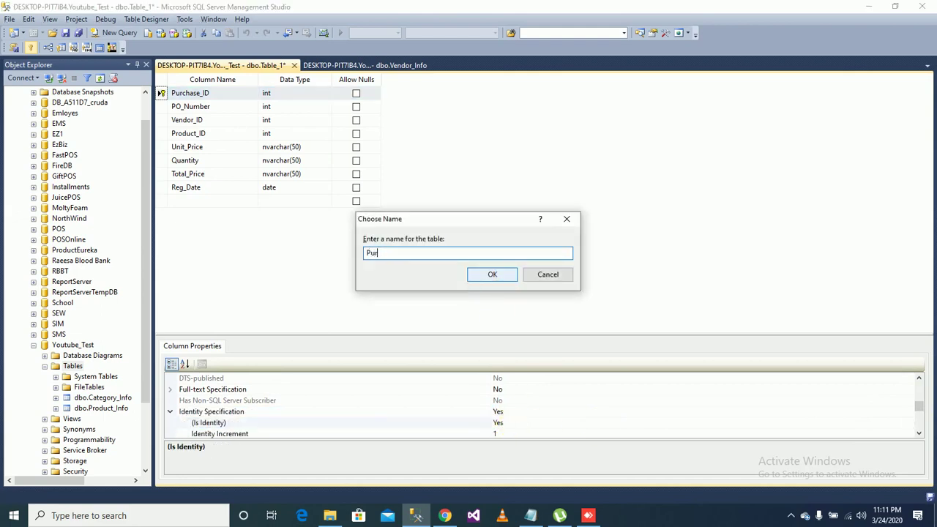
text(chase-Info)
key(BackSpace)
key(BackSpace)
key(BackSpace)
key(BackSpace)
key(BackSpace)
text(_Info)
click(493, 275)
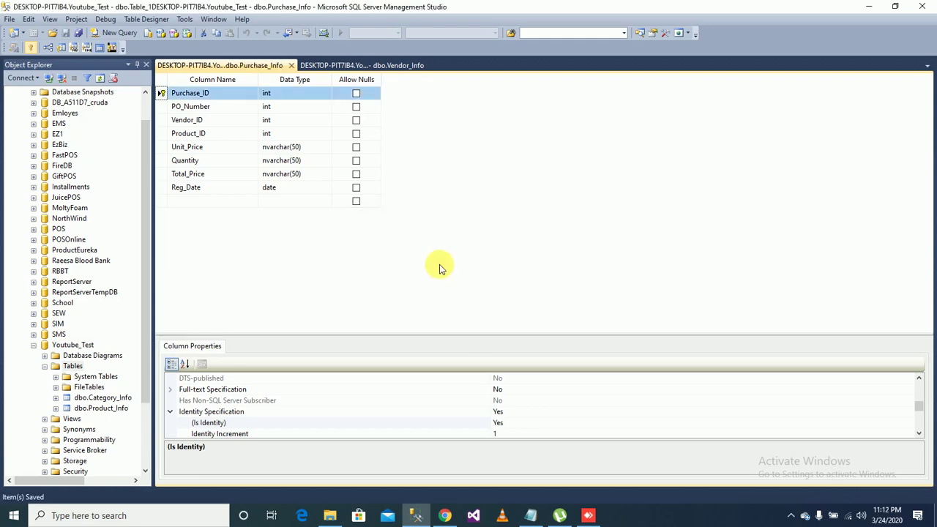
Start a new table in Youtube_Test and switch to Notepad to check which planned table follows Purchase_Info
right_click(74, 366)
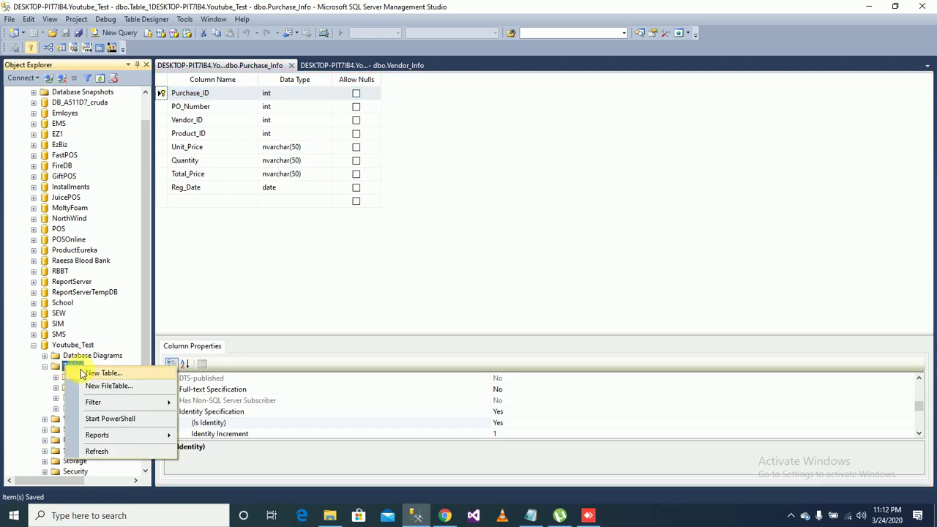
click(80, 369)
key(alt+Tab)
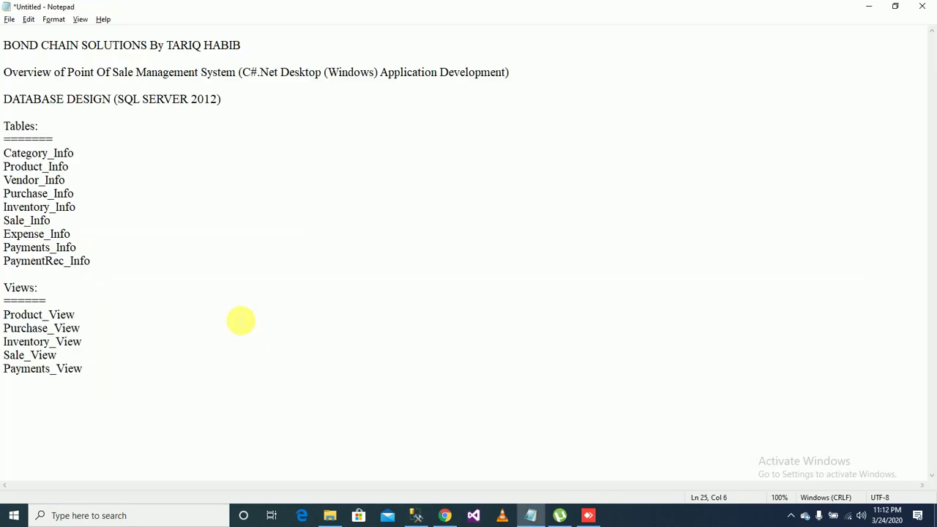
Return to SQL Server Management Studio and add an Inventory_ID column of type int without nulls to the new table
key(alt+Tab)
text(Inven)
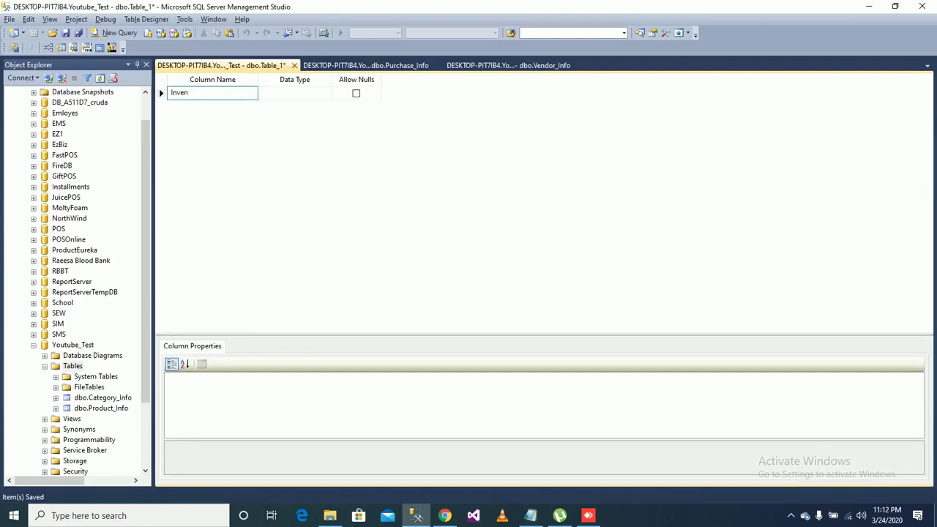
text(tory)
text(-I)
key(BackSpace)
key(BackSpace)
text(_ID)
key(Tab)
text(int)
key(Tab)
key(space)
key(Tab)
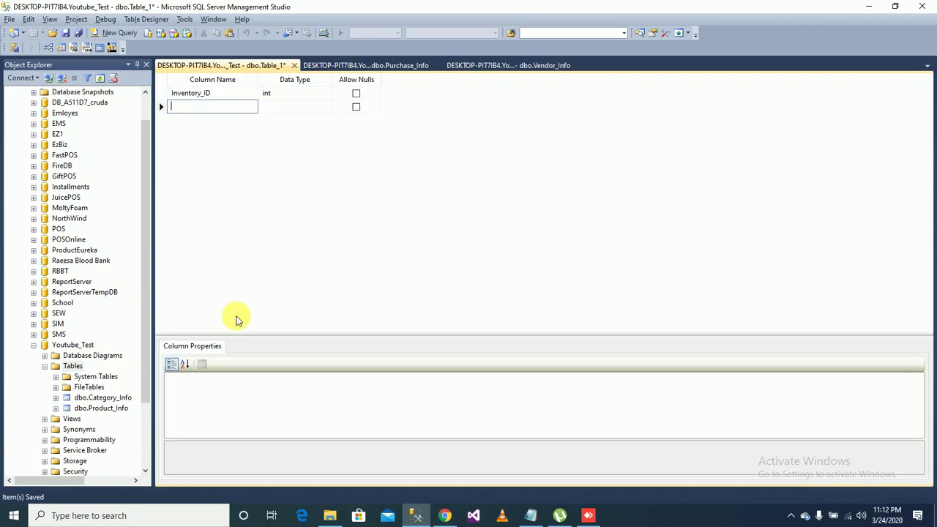
Add a Product_ID column of type int that does not allow nulls below Inventory_ID
text(Product_ID)
key(Tab)
text(int)
key(Tab)
key(space)
key(Tab)
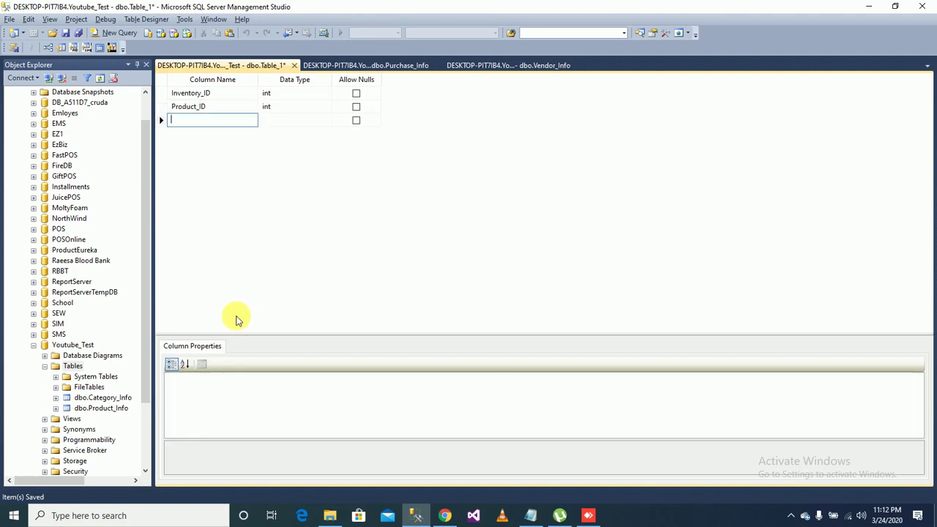
Add a Quantity column of type nvarchar(50) that does not allow nulls below Product_ID
text(Quantity)
key(Tab)
text(nvarchar(50))
key(Tab)
key(space)
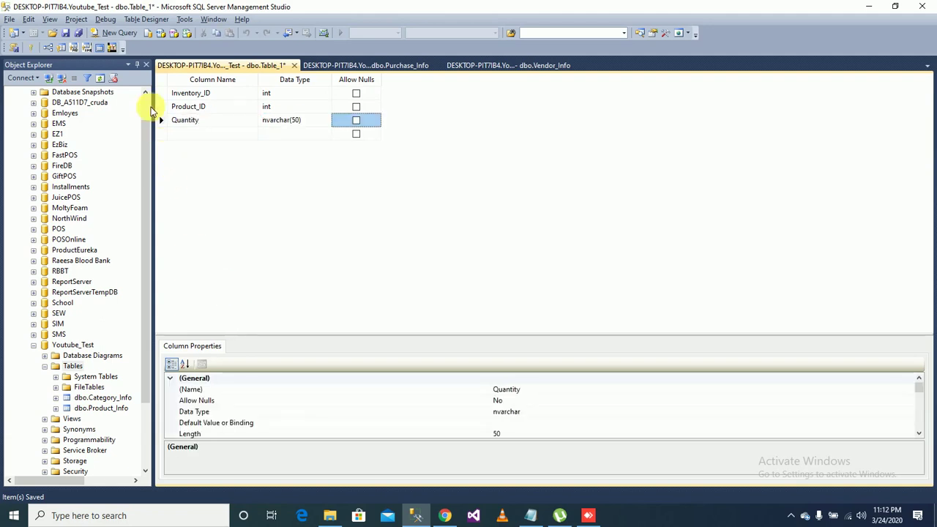
Make Inventory_ID the primary key and turn on its identity specification
right_click(161, 93)
click(208, 100)
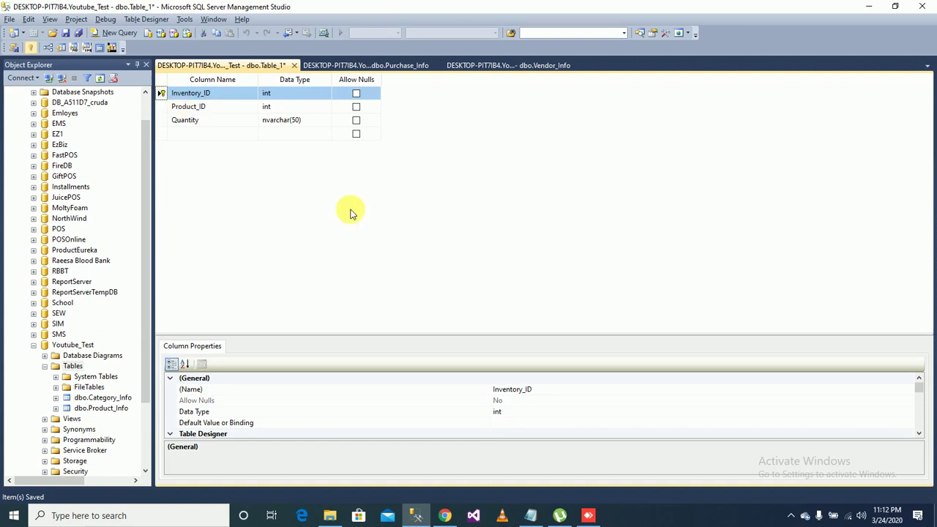
drag(916, 389, 916, 415)
double_click(483, 400)
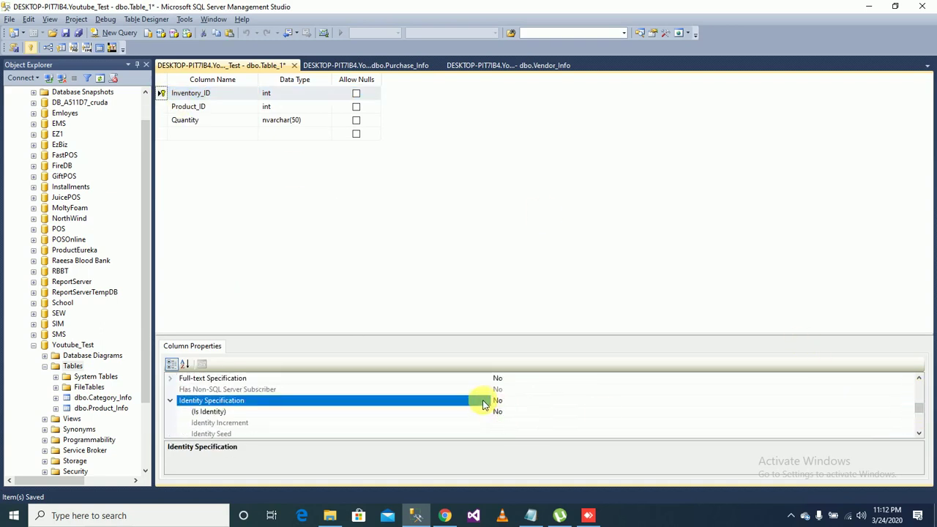
click(501, 412)
double_click(501, 412)
click(491, 268)
Save the new table under the name Inventory_Info
key(ctrl+s)
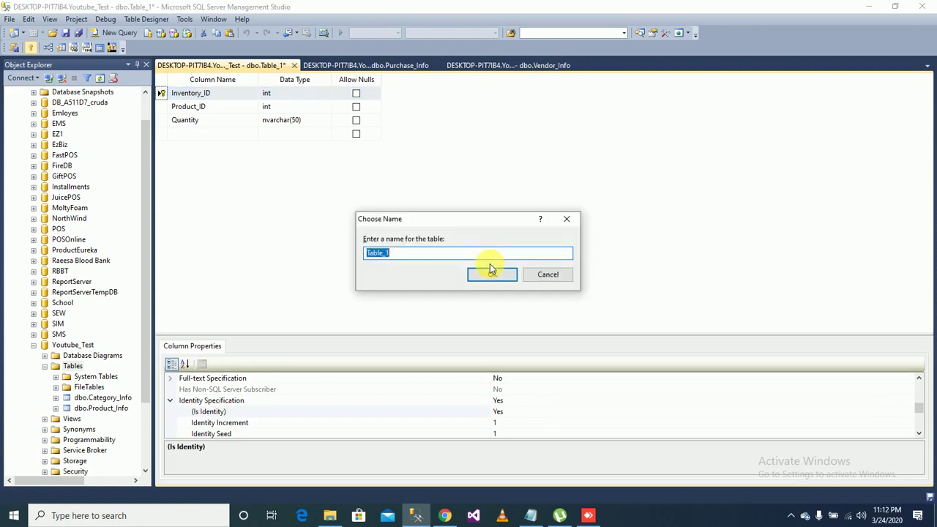
text(Inventory)
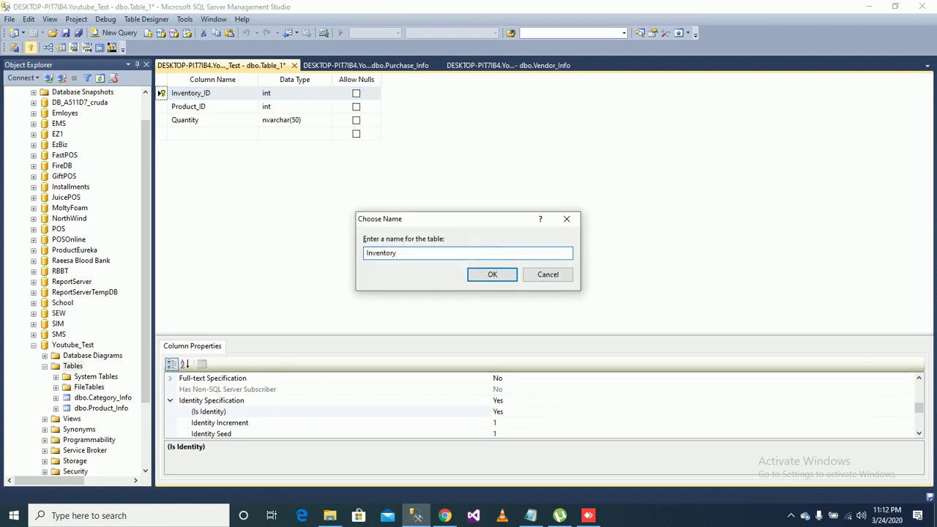
text(_Info)
click(504, 274)
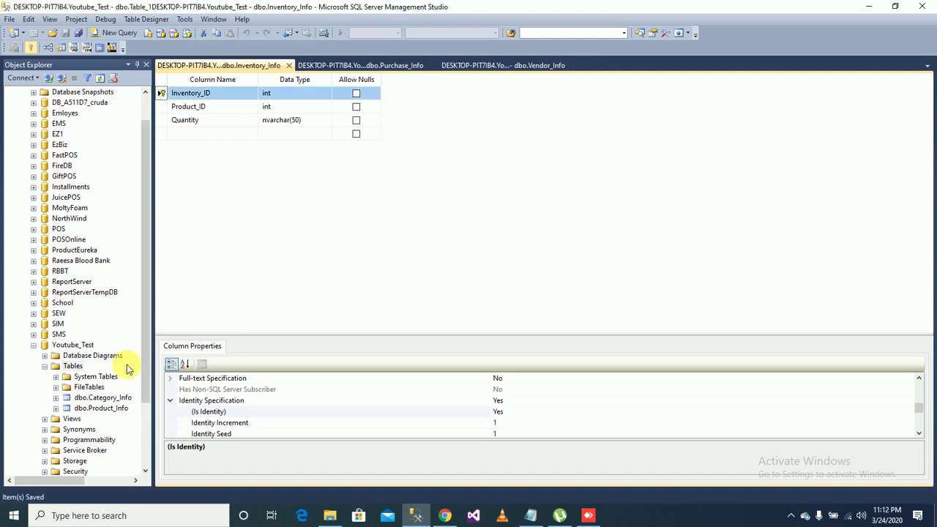
Start another new table in Youtube_Test and switch to Notepad to check which planned table follows Inventory_Info
right_click(72, 369)
click(109, 374)
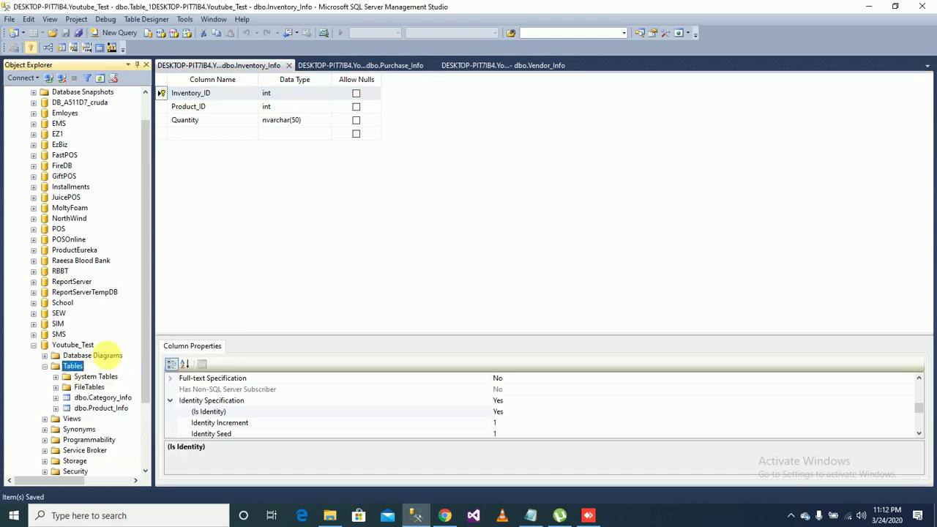
key(alt+Tab)
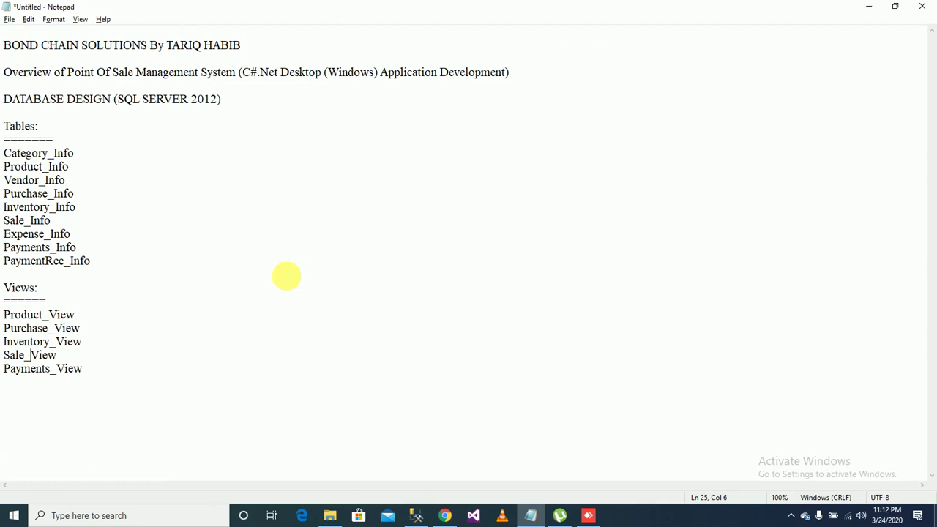
Return to SQL Server Management Studio and add a Sale_ID column of type int without nulls to the new table
key(alt+Tab)
text(Sale)
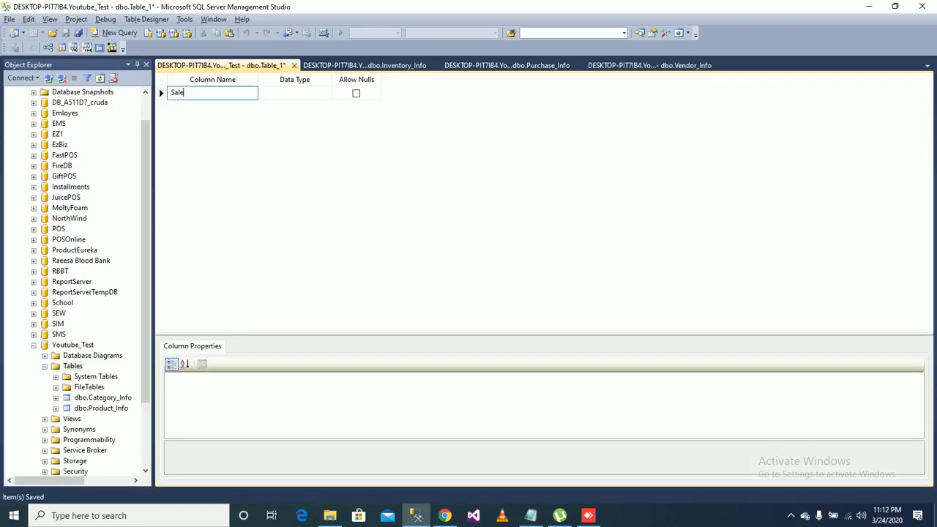
text(_ID)
key(Tab)
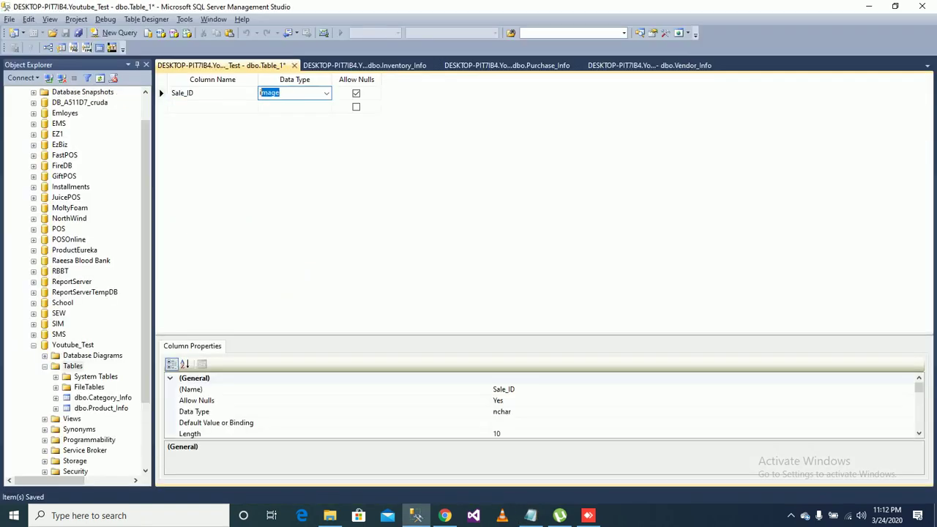
text(int)
key(Tab)
key(space)
key(Tab)
Add a Bill_No column of type int that does not allow nulls below Sale_ID
text(B)
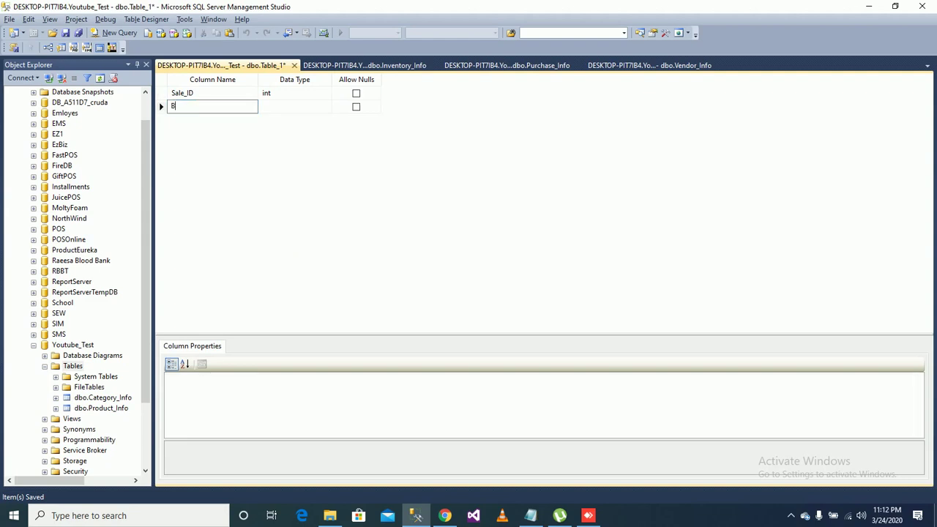
text(ill_No)
key(Tab)
text(nva)
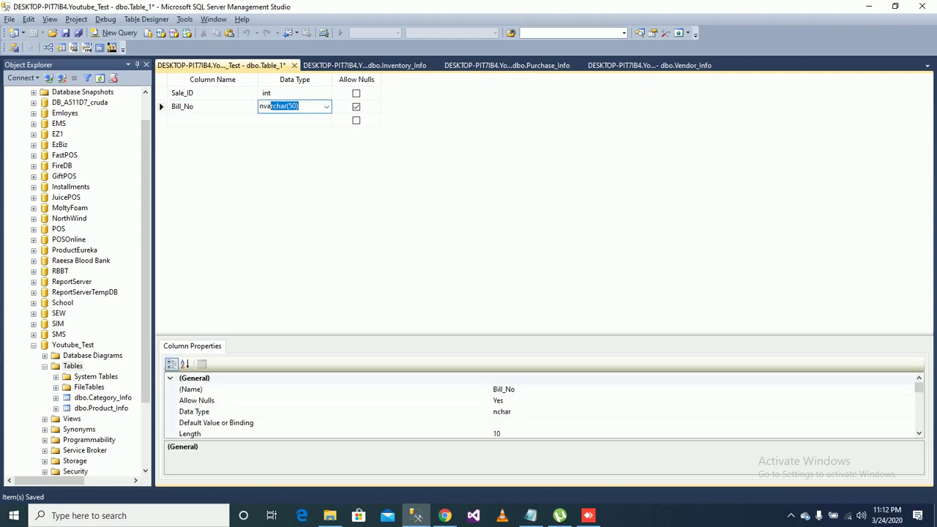
key(BackSpace)
key(BackSpace)
key(BackSpace)
key(BackSpace)
text(int)
key(Tab)
key(space)
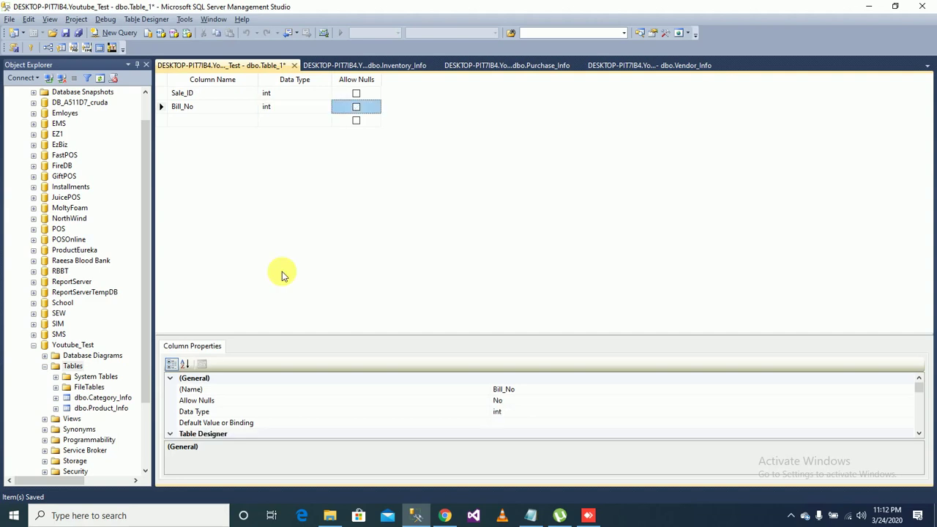
key(Tab)
Add a Product_ID column of type int that does not allow nulls below Bill_No
text(Prod)
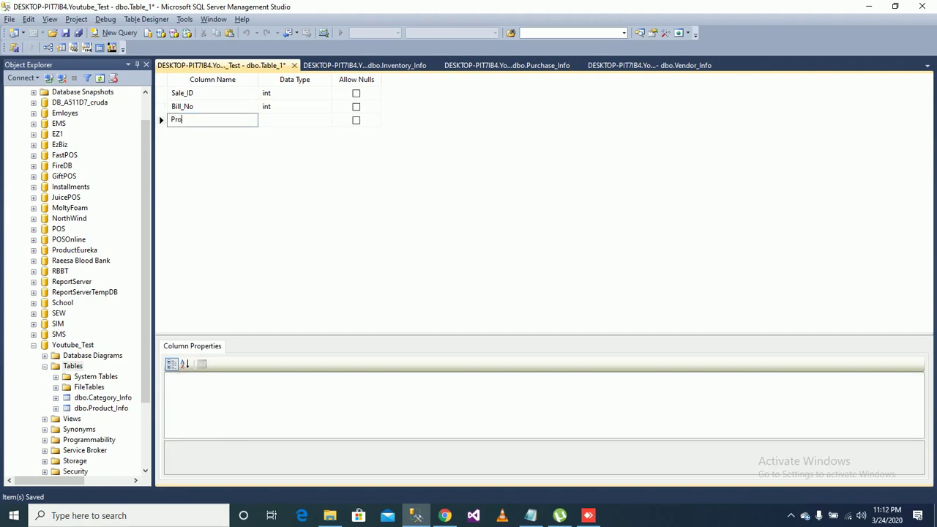
text(t_ID)
key(Tab)
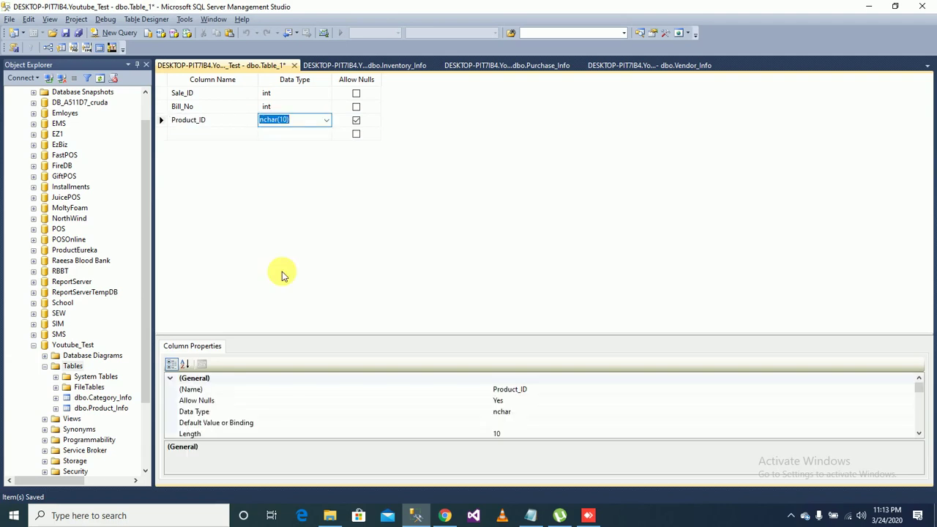
text(int)
key(Tab)
key(space)
key(Tab)
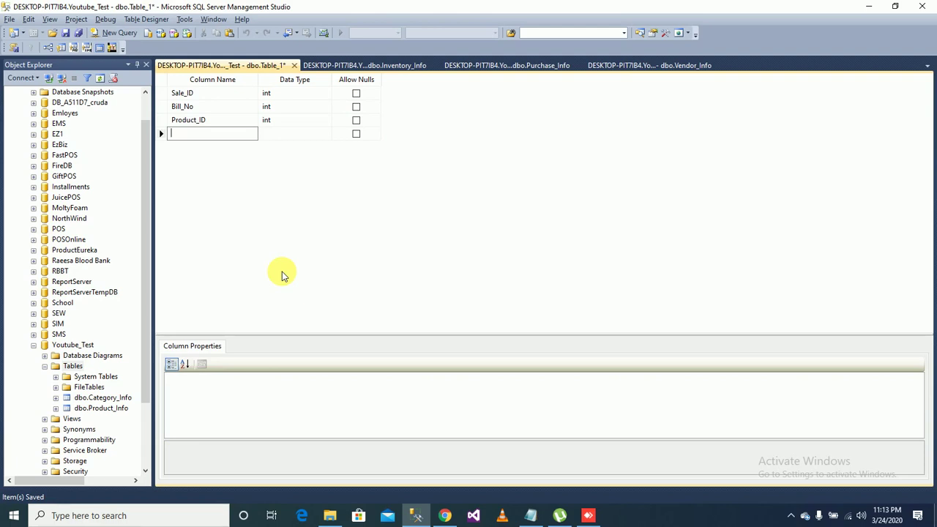
Add a Unit_Price column of type nvarchar(50) that does not allow nulls below Product_ID
text(Unit)
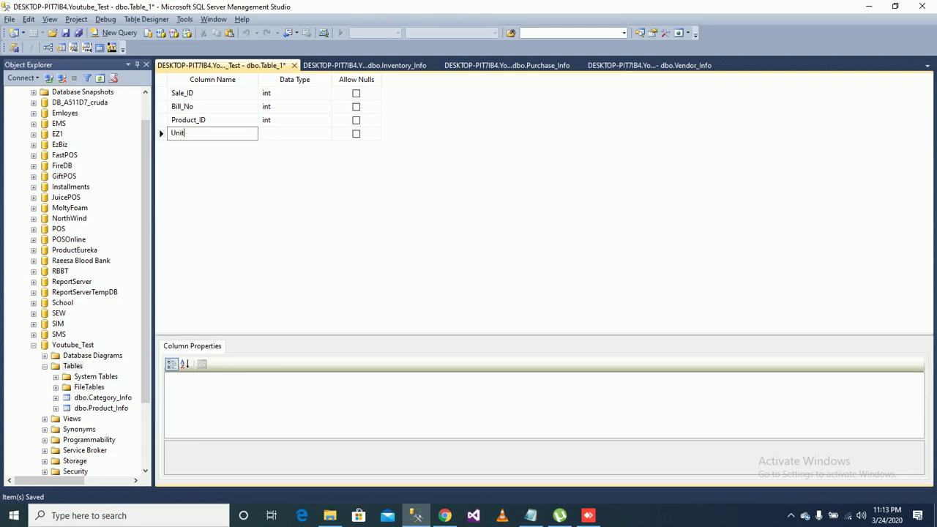
key(BackSpace)
text(t_Price)
key(Tab)
text(nv)
key(Tab)
key(Tab)
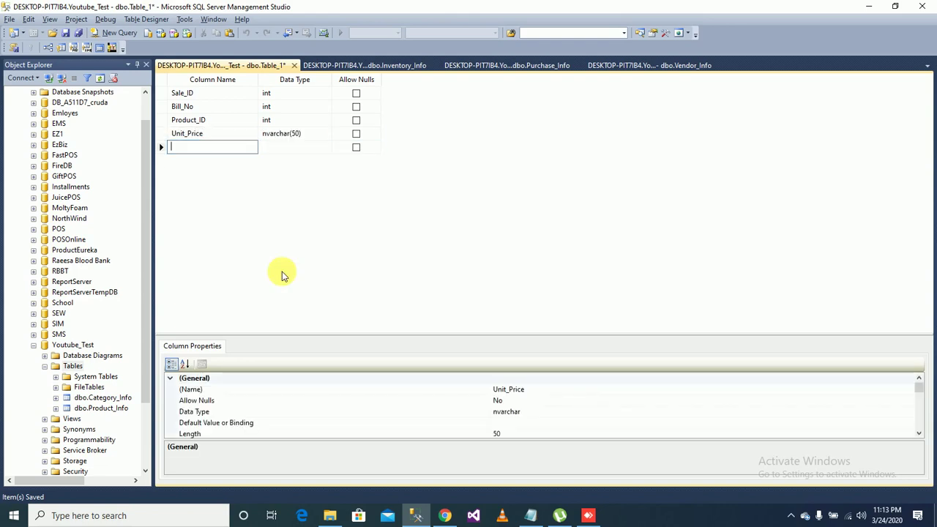
Add a Quantity column of type nvarchar(50) that does not allow nulls below Unit_Price
text(Q)
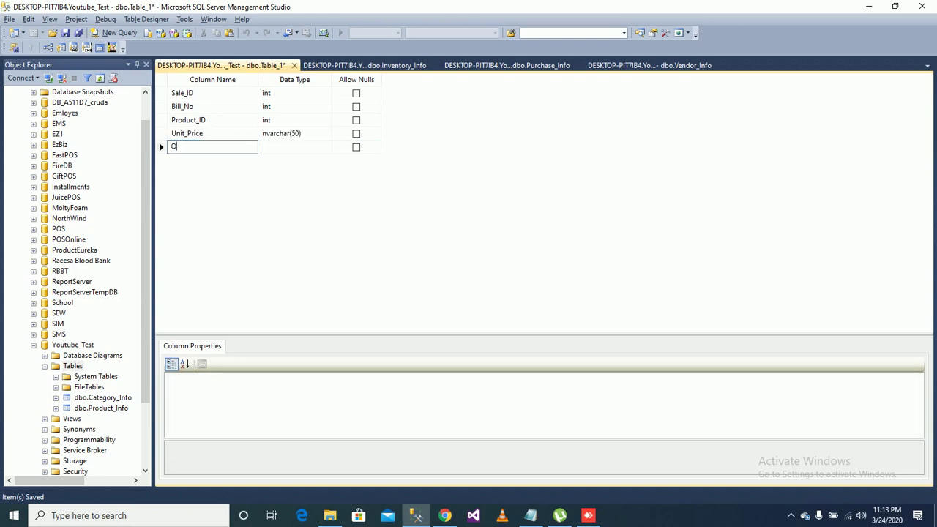
text(uantity)
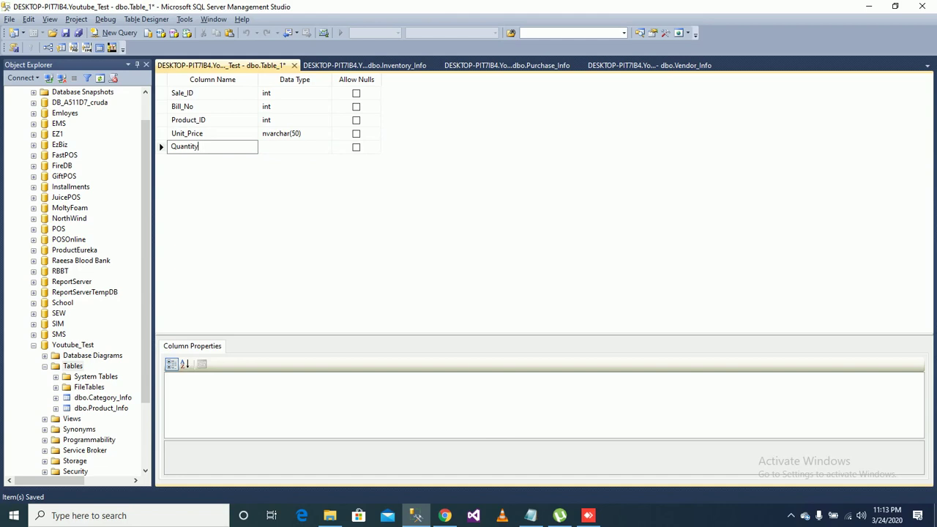
key(Tab)
text(nvarchar(50))
key(Tab)
key(space)
key(Tab)
Add a Total_Price column of type nvarchar(50) that does not allow nulls below Quantity
text(To)
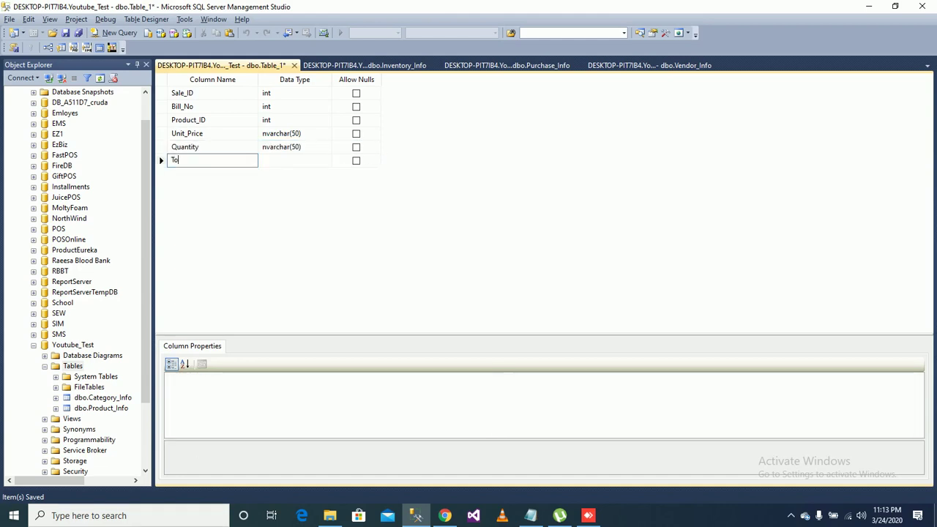
text(tal_Pricec)
key(Tab)
key(shift+Tab)
text(Tot)
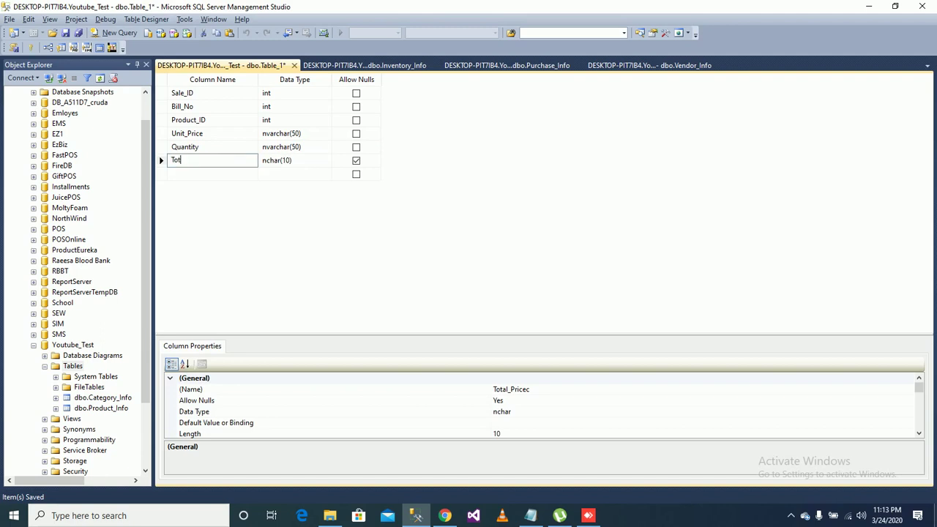
text(al_Price)
key(Tab)
text(nvarchar(50))
key(Tab)
key(space)
key(Tab)
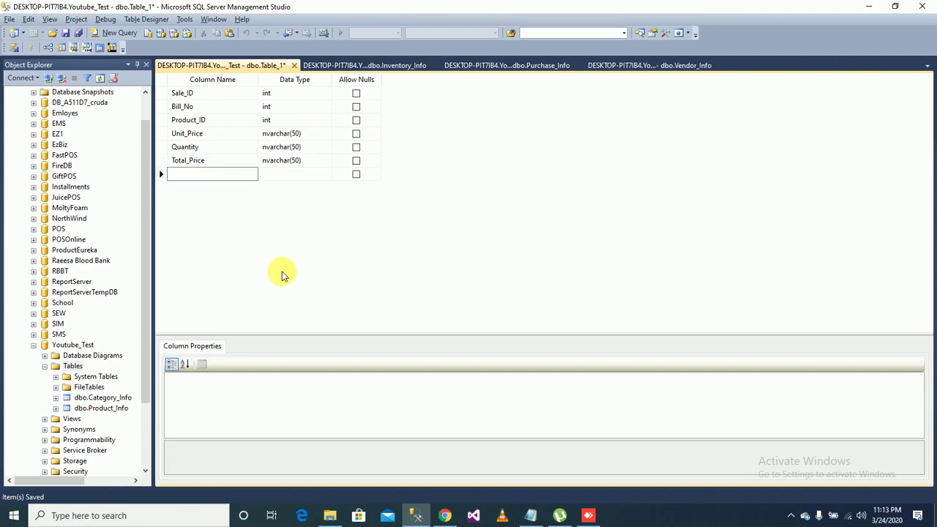
Add a Reg_Date column of type date that allows nulls below Total_Price
text(R)
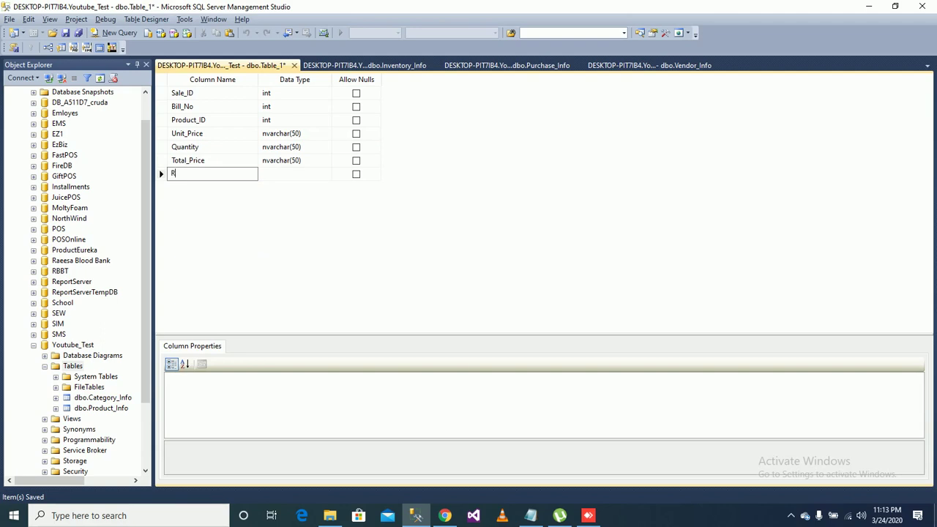
text(eg_Date)
key(Tab)
text(nv)
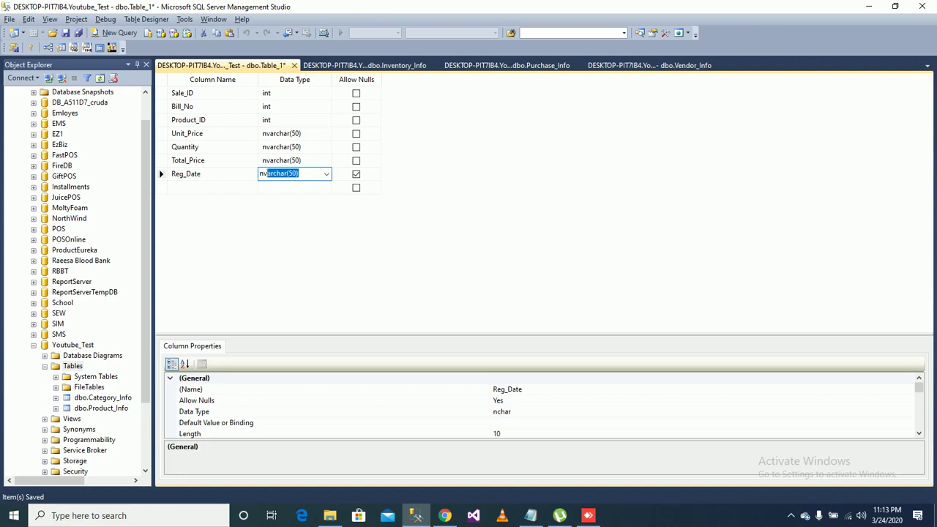
key(BackSpace)
key(BackSpace)
text(date)
key(Tab)
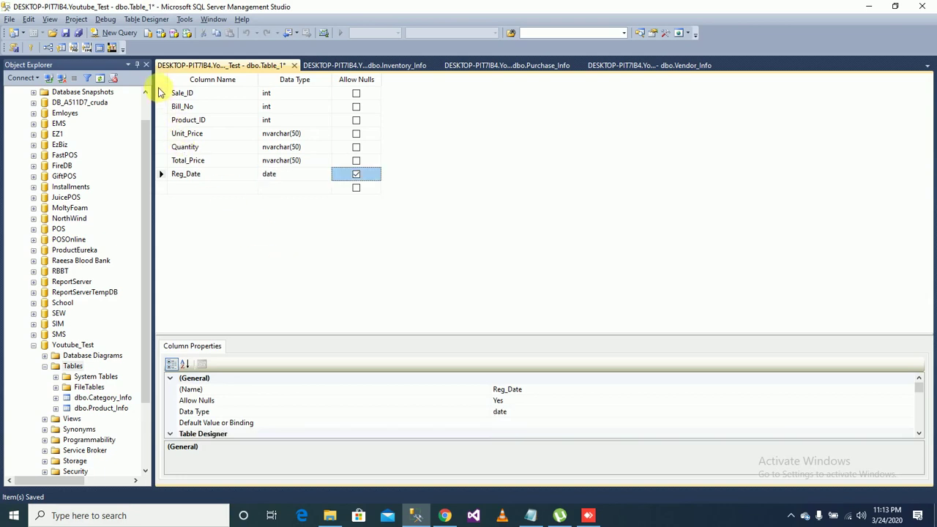
Make Sale_ID the primary key and turn on its identity specification
click(160, 94)
right_click(160, 95)
click(167, 105)
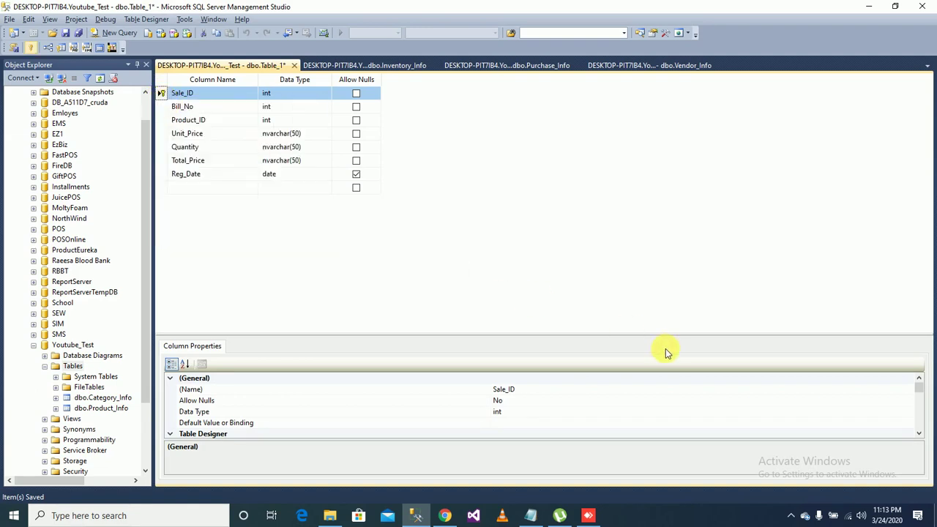
drag(918, 388, 920, 419)
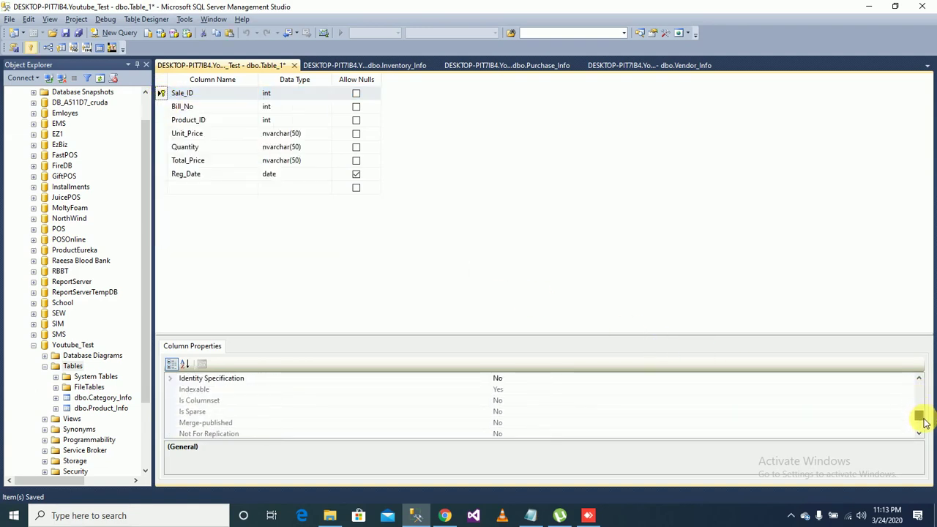
double_click(483, 381)
double_click(500, 389)
click(476, 251)
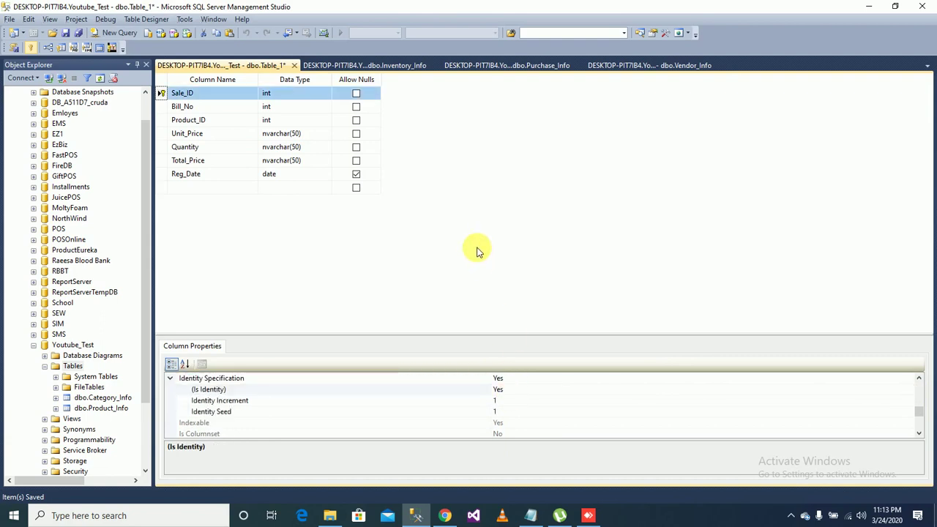
Save the new table under the name Sale_Info
key(ctrl+s)
text(Sale))
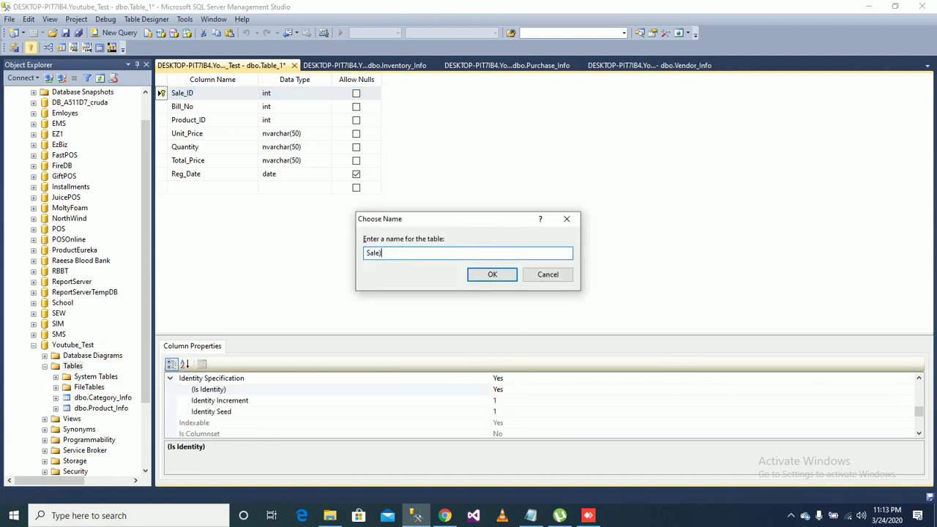
key(BackSpace)
text(_Info)
click(501, 275)
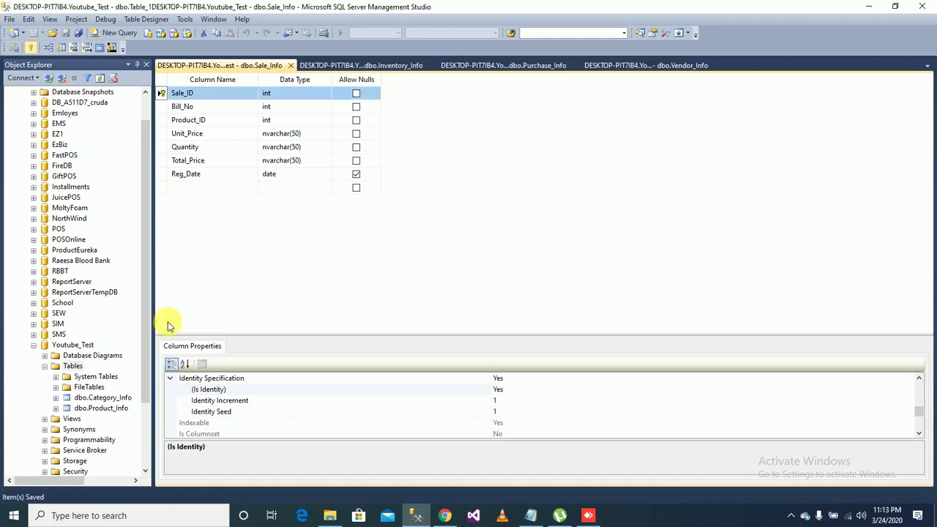
Start a new table in Youtube_Test with a Payment_ID column of type int that does not allow nulls
right_click(74, 366)
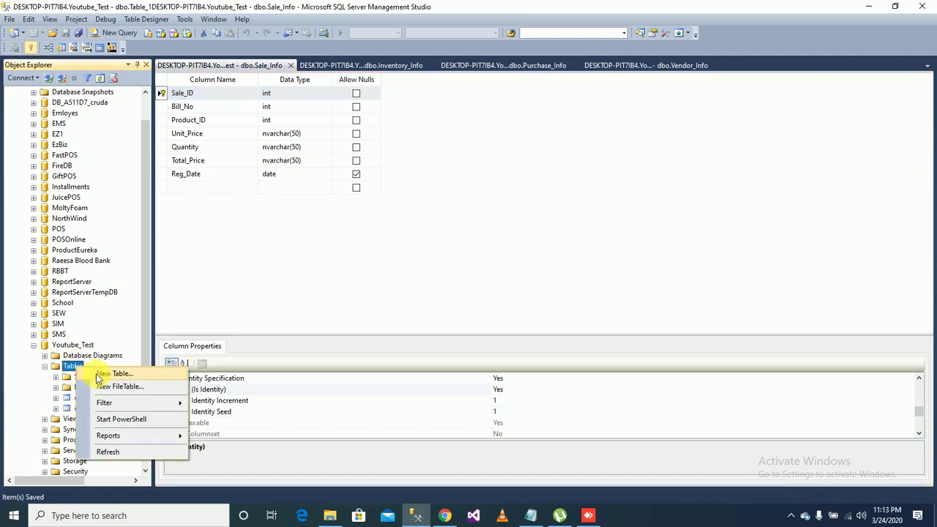
click(89, 375)
text(Paymentt)
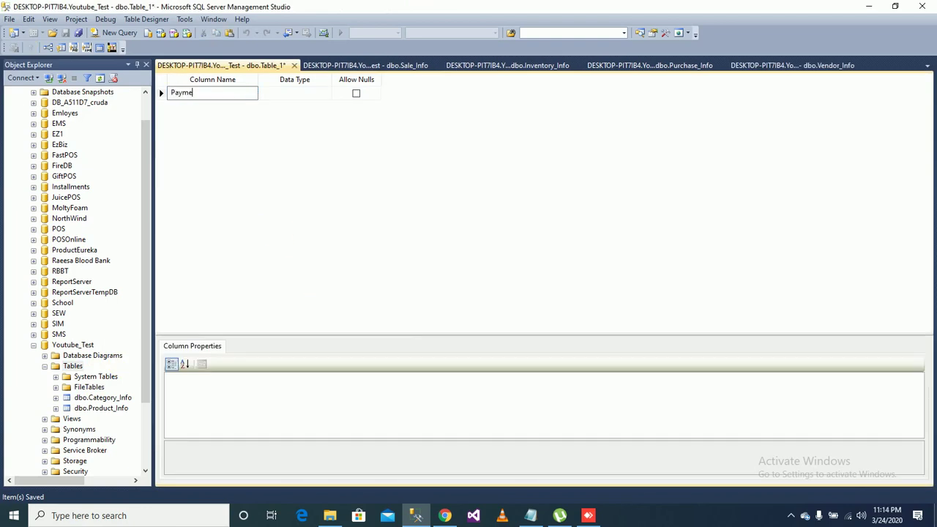
key(BackSpace)
key(BackSpace)
text(t_ID)
key(Tab)
text(int)
key(Tab)
key(space)
key(Tab)
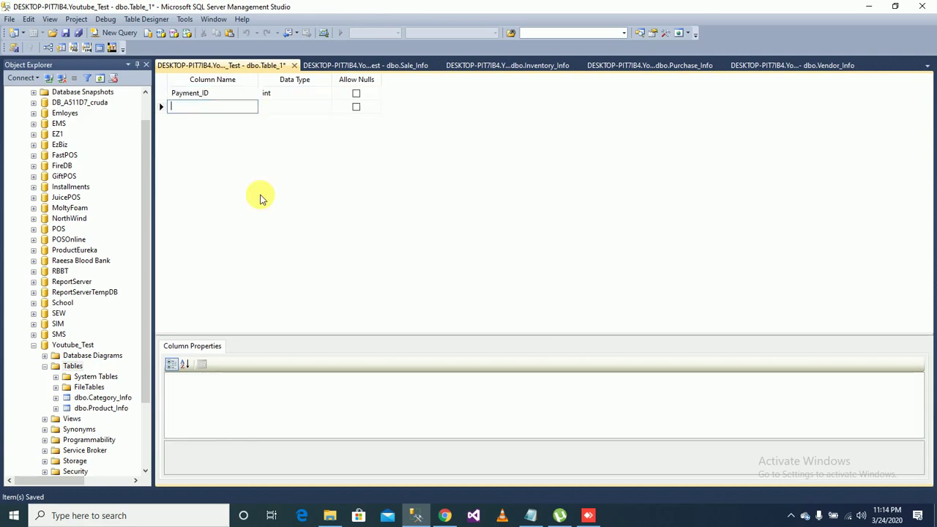
Add a Bill_No column of type int that does not allow nulls below Payment_ID
text(Bill)
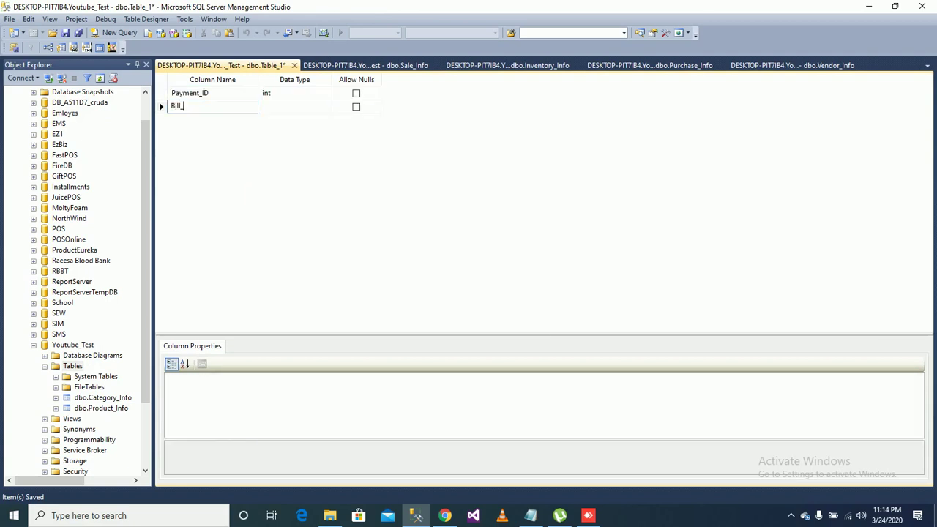
text(_No)
key(Tab)
text(nva)
key(BackSpace)
key(BackSpace)
key(BackSpace)
key(BackSpace)
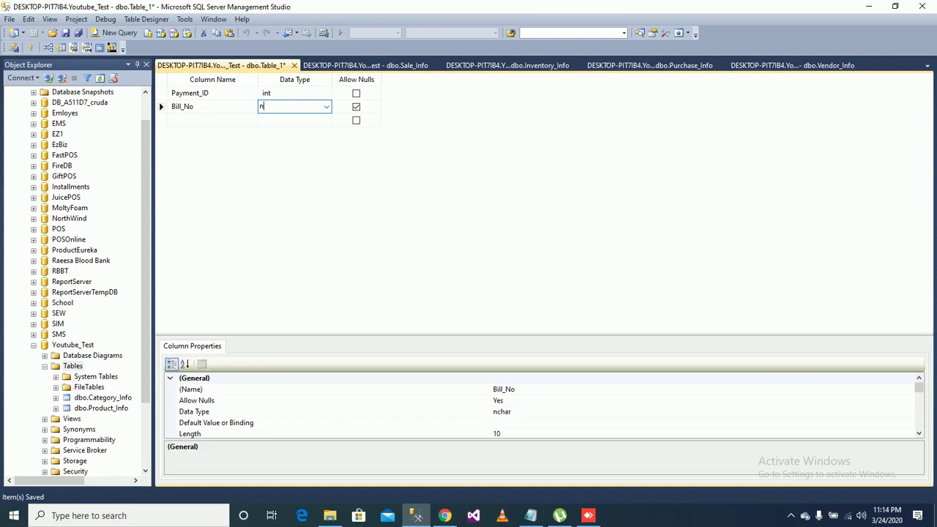
text(int)
key(Tab)
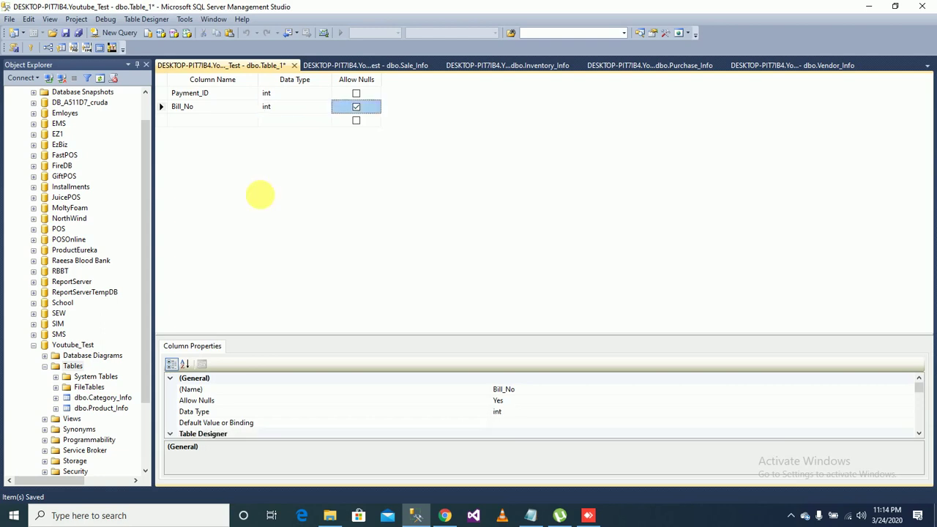
key(space)
key(Tab)
Add a Total_Amount column of type nvarchar(50) that does not allow nulls below Bill_No
text(Total)
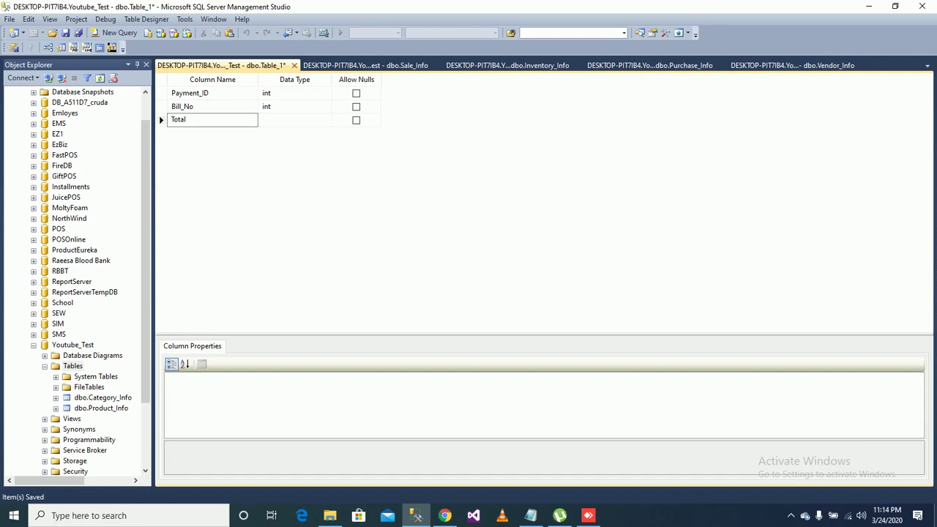
text(-Amount)
key(Tab)
key(shift+Tab)
text(Tota)
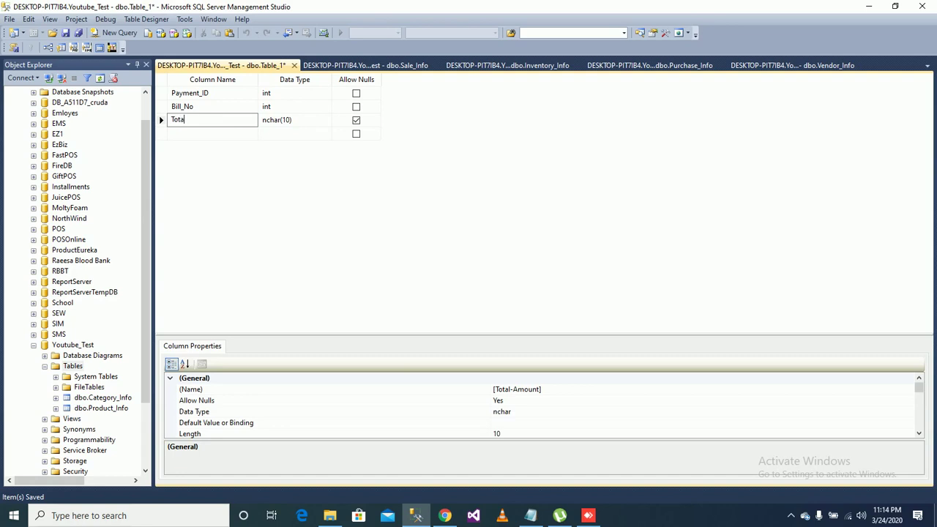
text(l_Amoun)
text(t)
key(Tab)
text(nv)
key(Tab)
key(space)
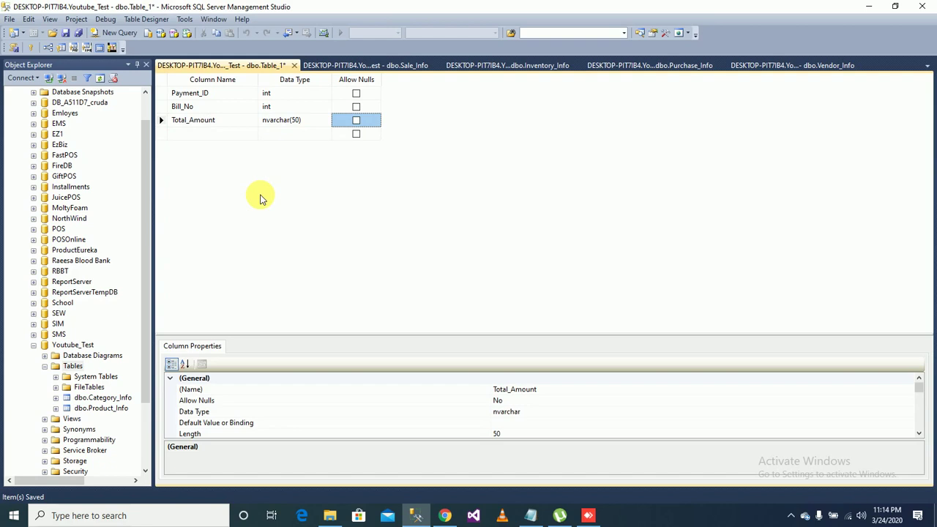
key(Tab)
Add a Recieved_Amount column of type nvarchar(50) that does not allow nulls below Total_Amount
text(Recieved)
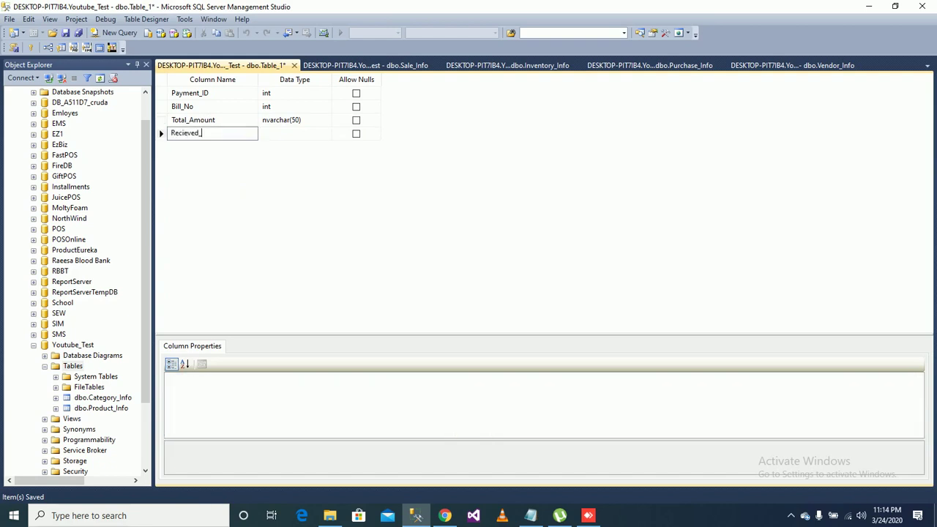
text(_Amount)
key(Tab)
key(Tab)
key(space)
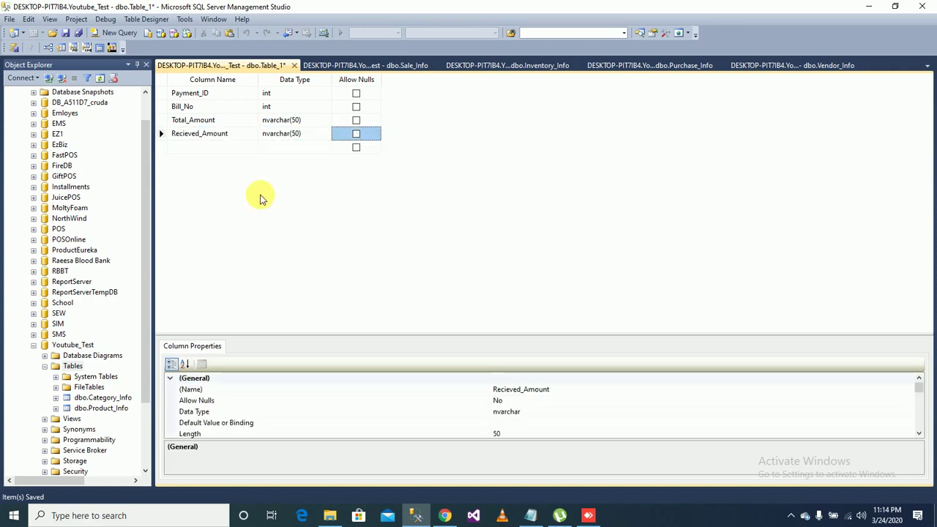
key(Tab)
Add a Balance_Amount column of type nvarchar(50) that does not allow nulls below Recieved_Amount
text(Balance)
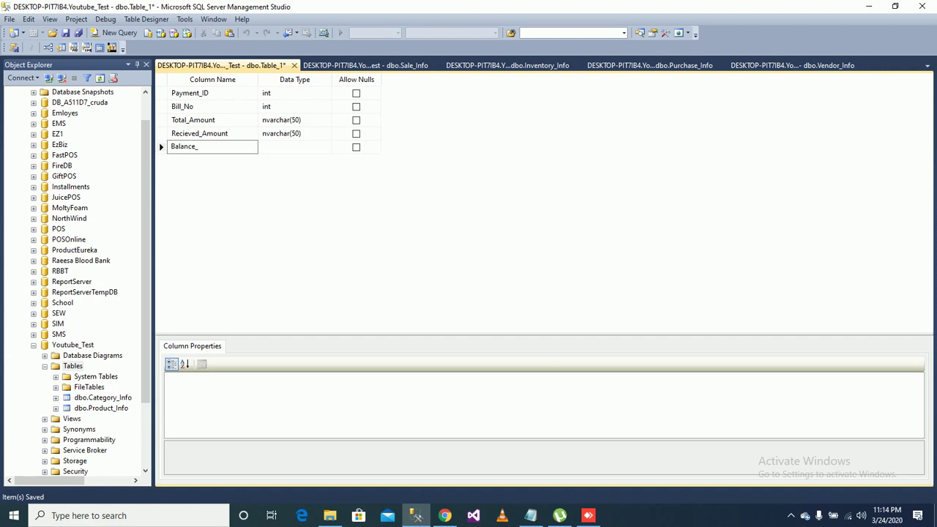
text(_Amount)
key(Tab)
text(nv)
key(Tab)
key(space)
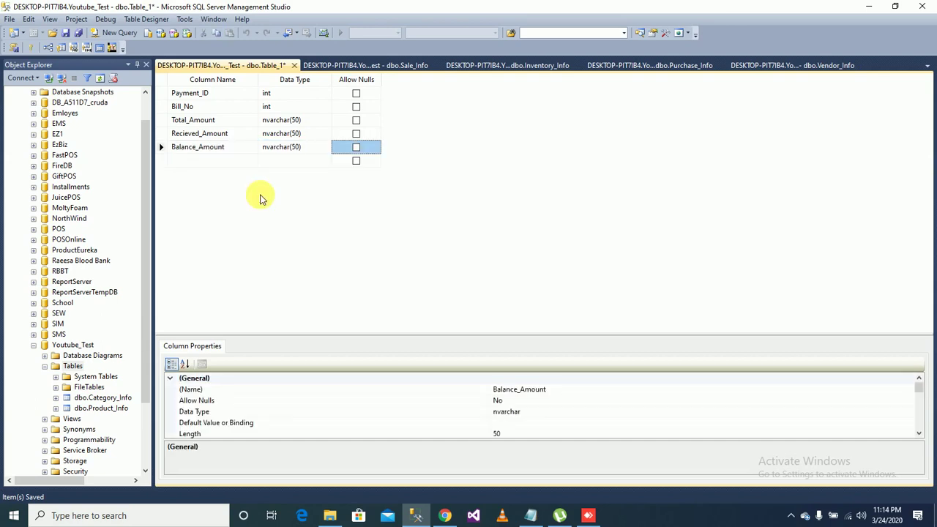
key(Tab)
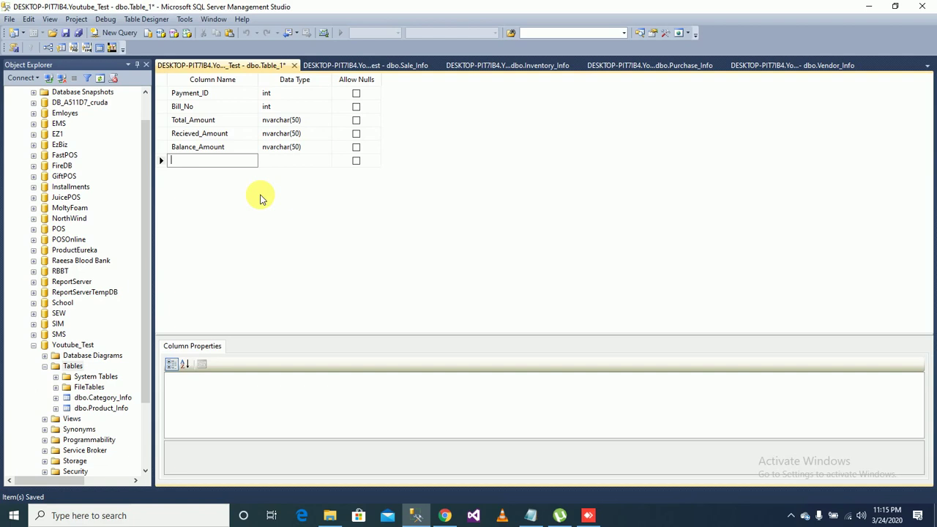
Add a Cust_Name column of type nvarchar(50) that allows nulls below Balance_Amount
text(Cust_)
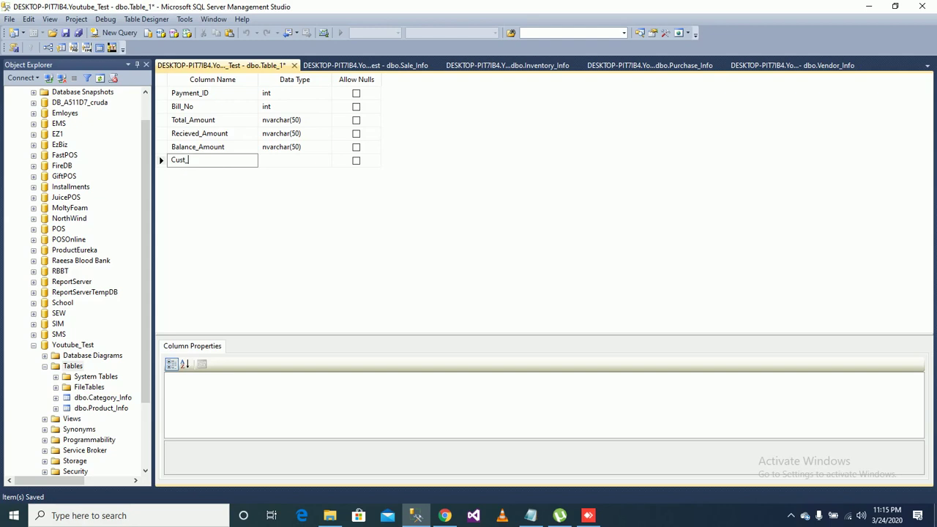
text(Name)
key(Tab)
text(nva)
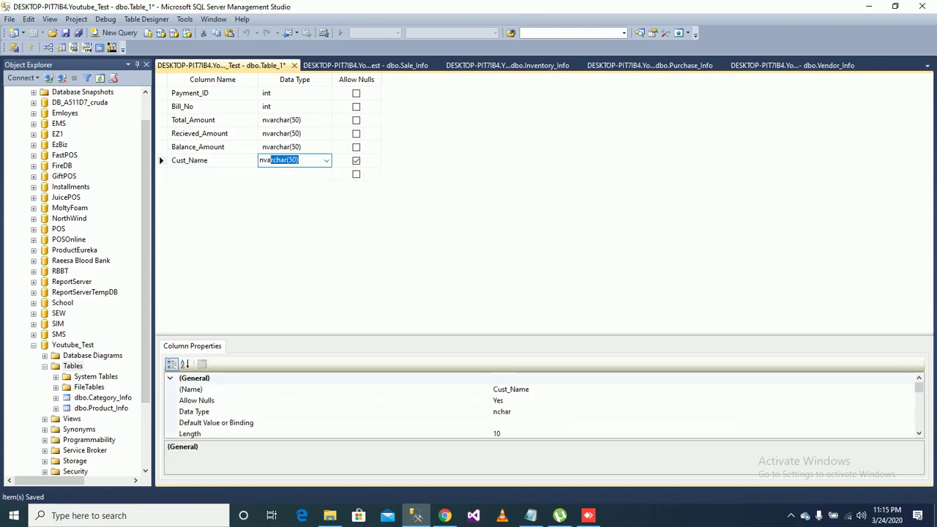
key(Tab)
key(space)
key(Tab)
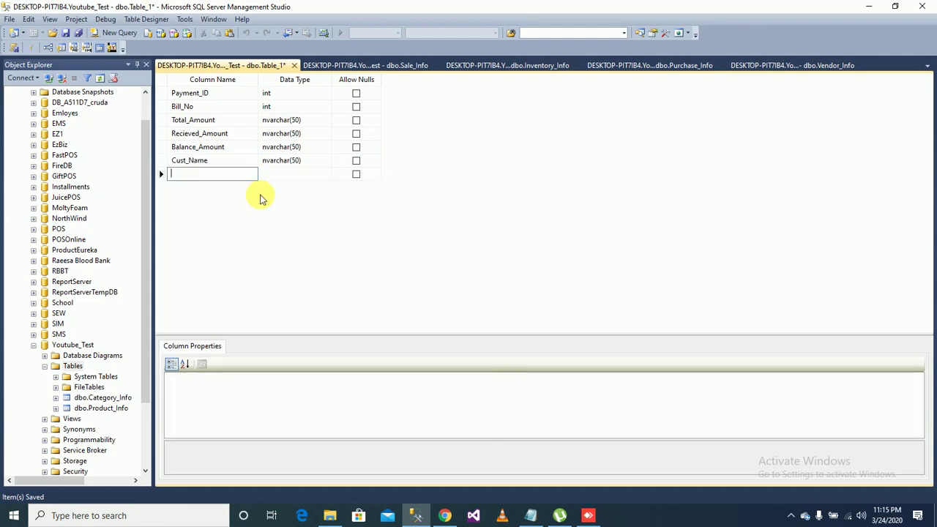
key(shift+Tab)
key(space)
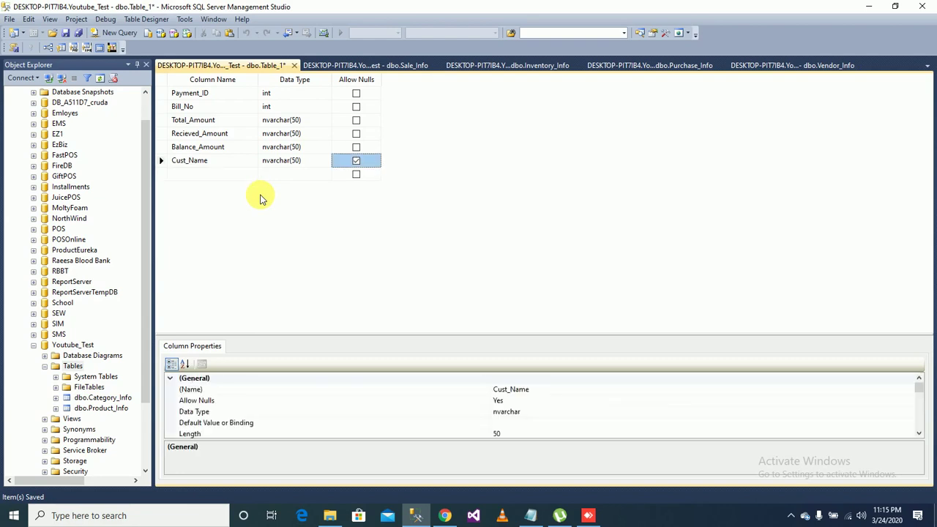
key(Tab)
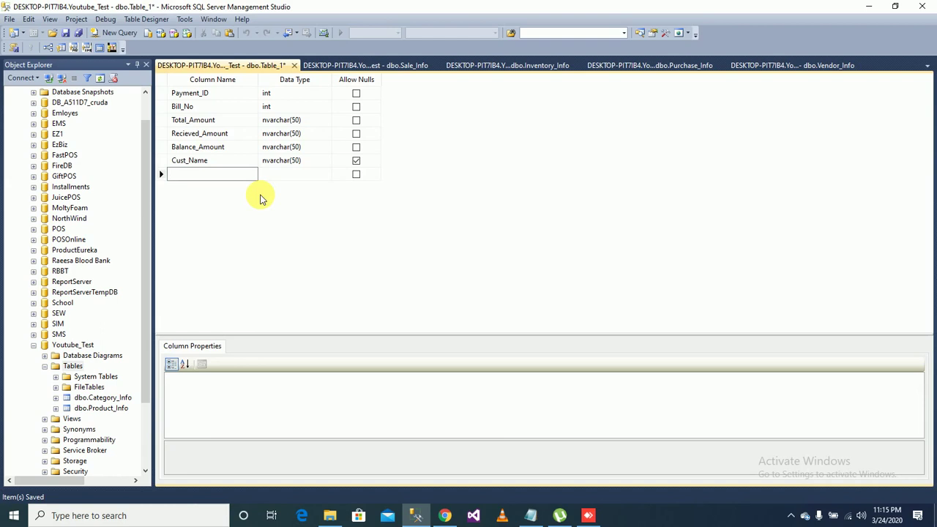
Add a Cust_Contact column of type nvarchar(50) that allows nulls below Cust_Name
text(Cust-)
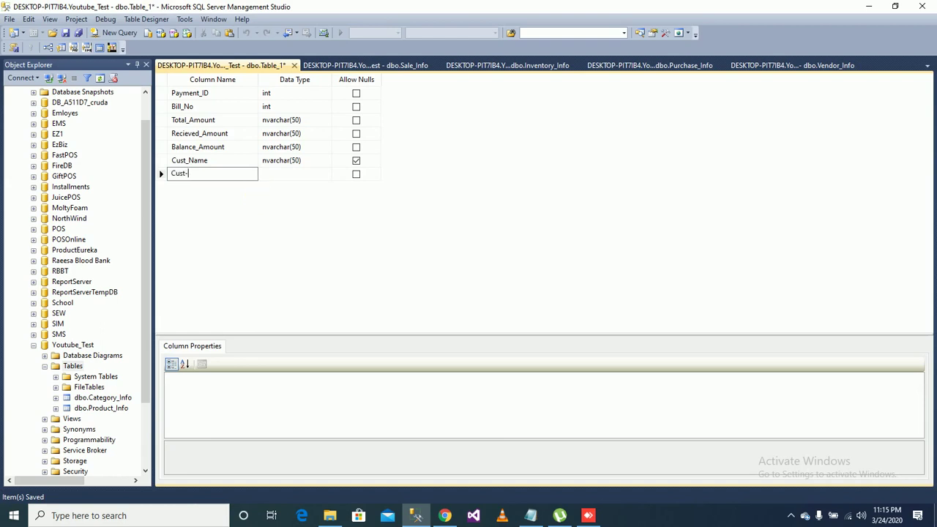
text(C)
text(_Contact)
key(Tab)
text(nvarchar(50))
key(Tab)
key(space)
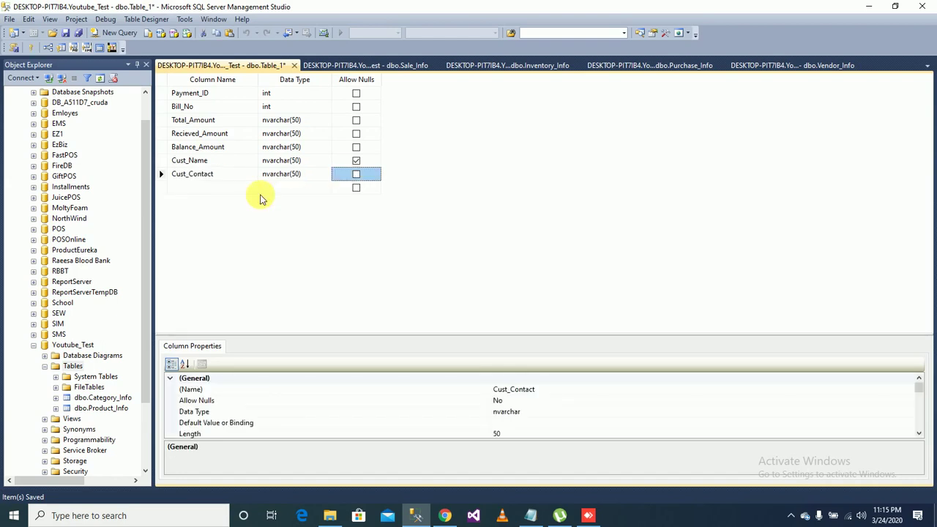
key(space)
Make Payment_ID the primary key and turn on its identity specification
click(160, 93)
right_click(161, 93)
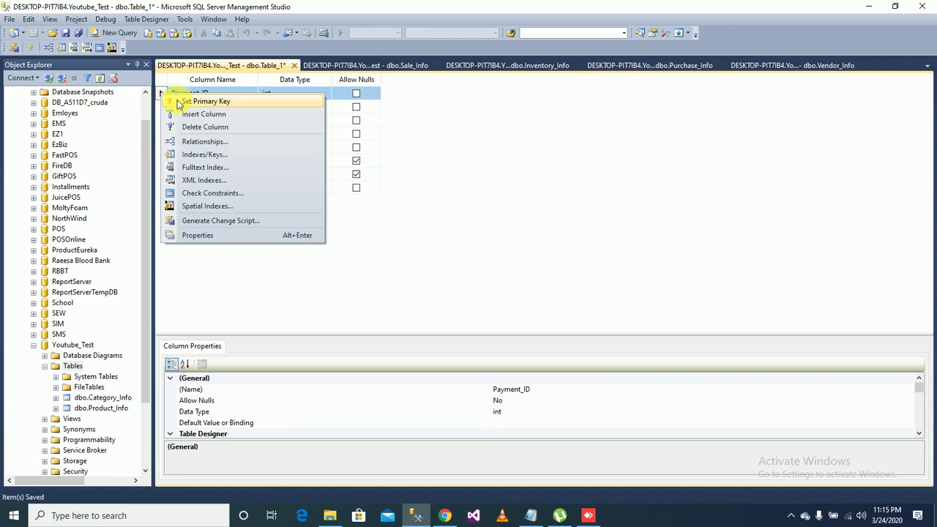
click(183, 101)
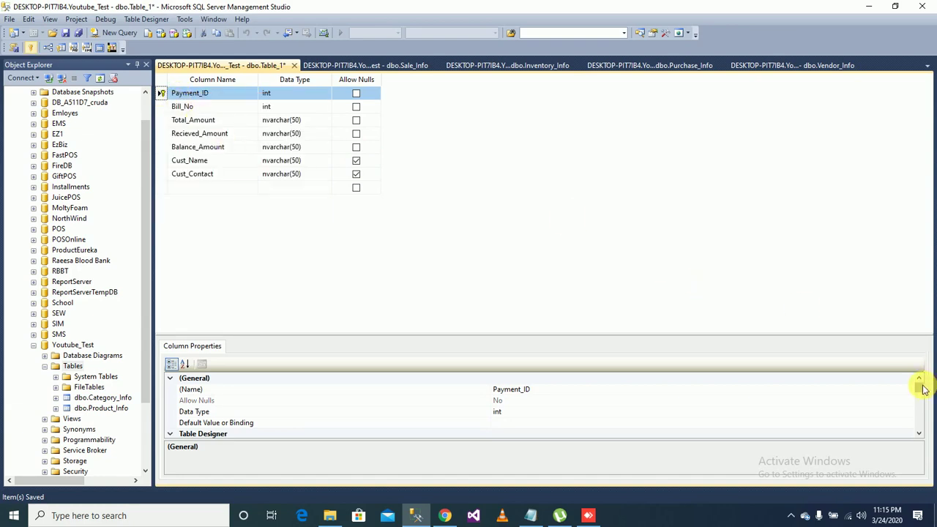
drag(919, 387, 919, 413)
double_click(483, 402)
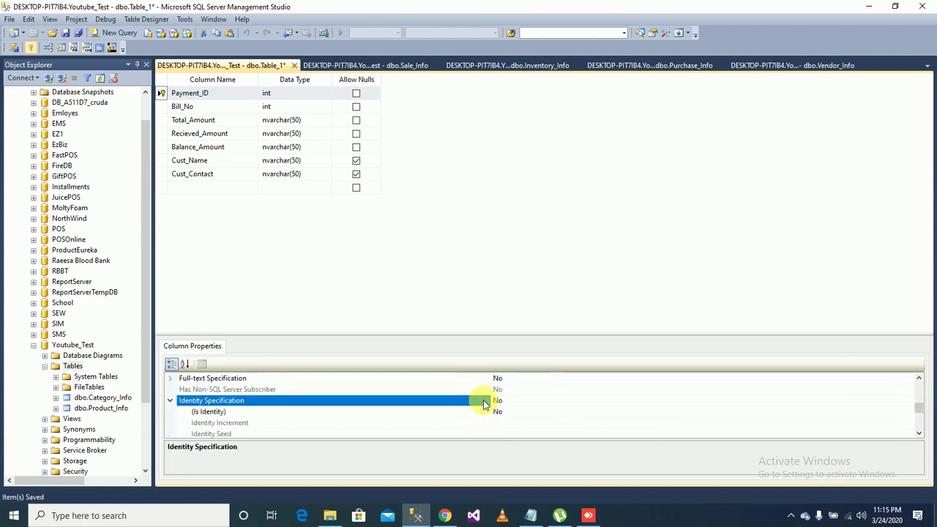
double_click(500, 412)
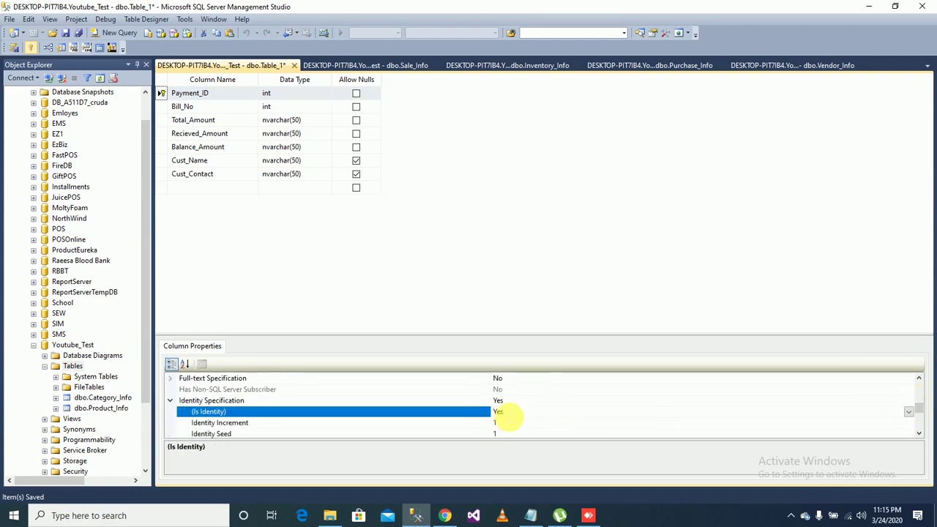
Save the new table under the name Payment_Info
click(389, 223)
key(ctrl+s)
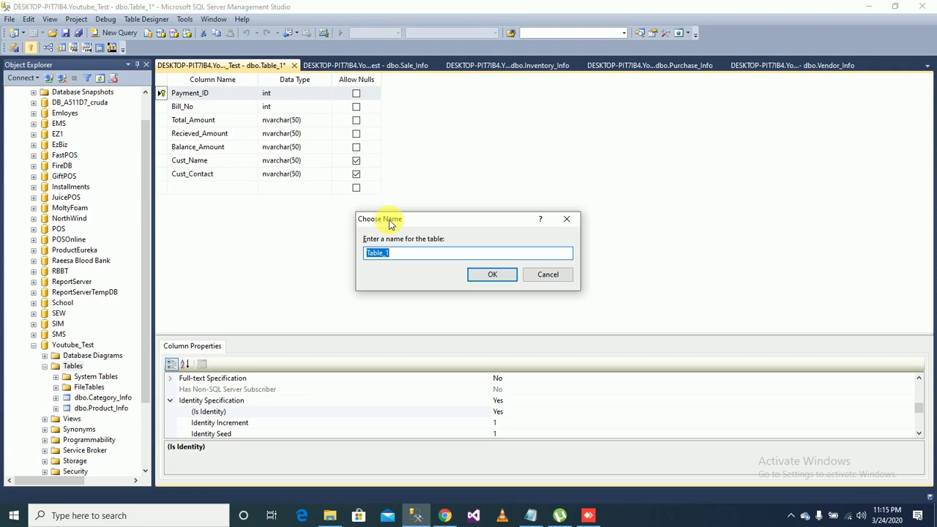
text(Paymen)
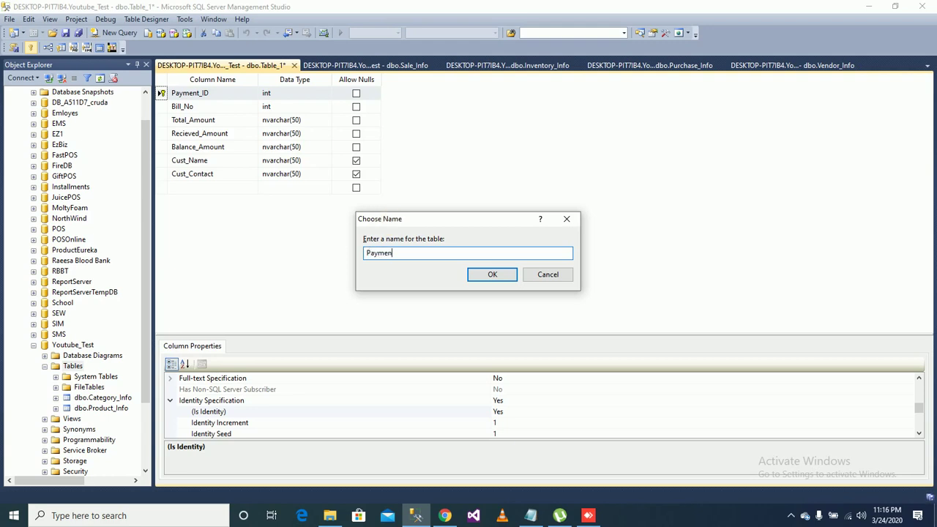
text(t_ID)
key(BackSpace)
key(BackSpace)
text(Info)
click(485, 276)
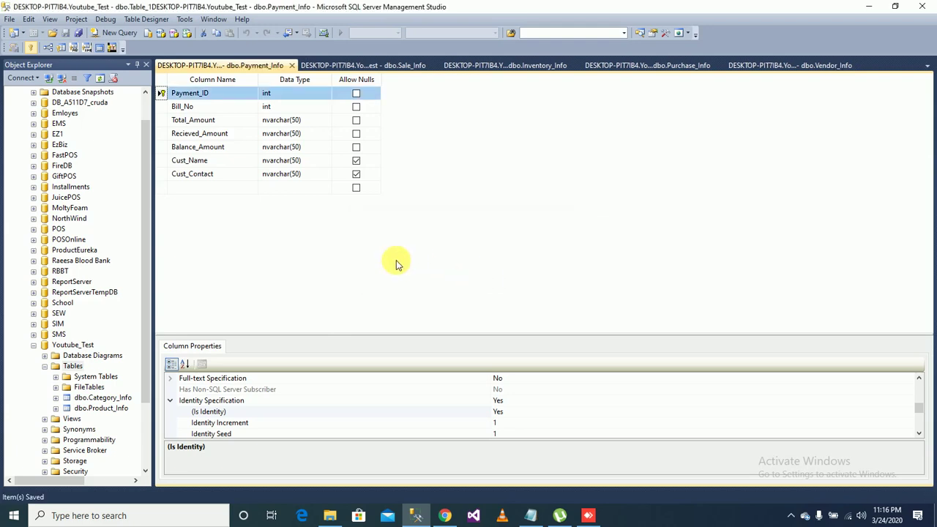
Start a new table in Youtube_Test with an Expense_ID column of type int that does not allow nulls
right_click(77, 366)
click(92, 374)
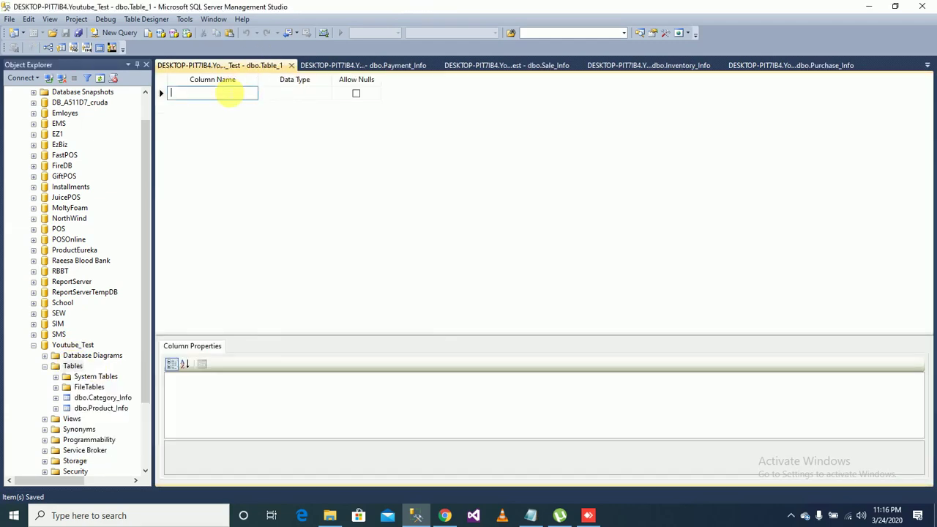
text(Expense)
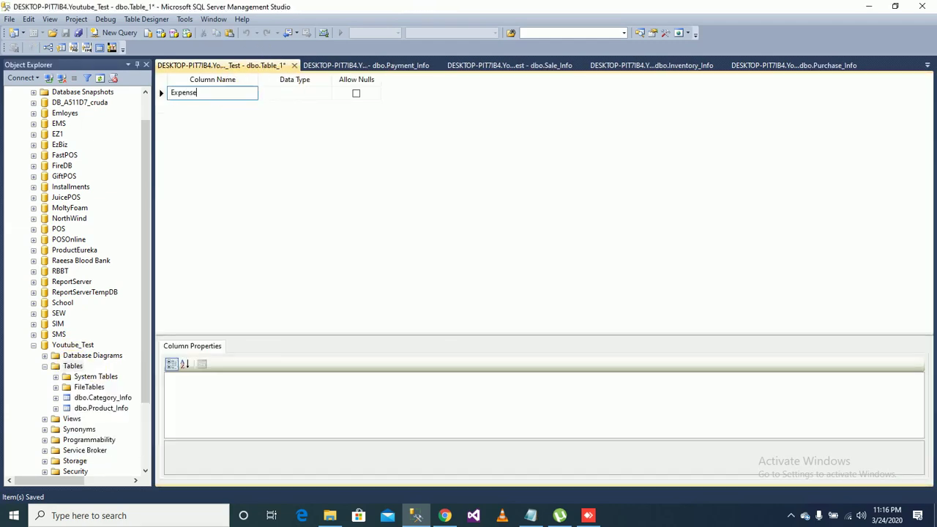
text(_ID)
key(Tab)
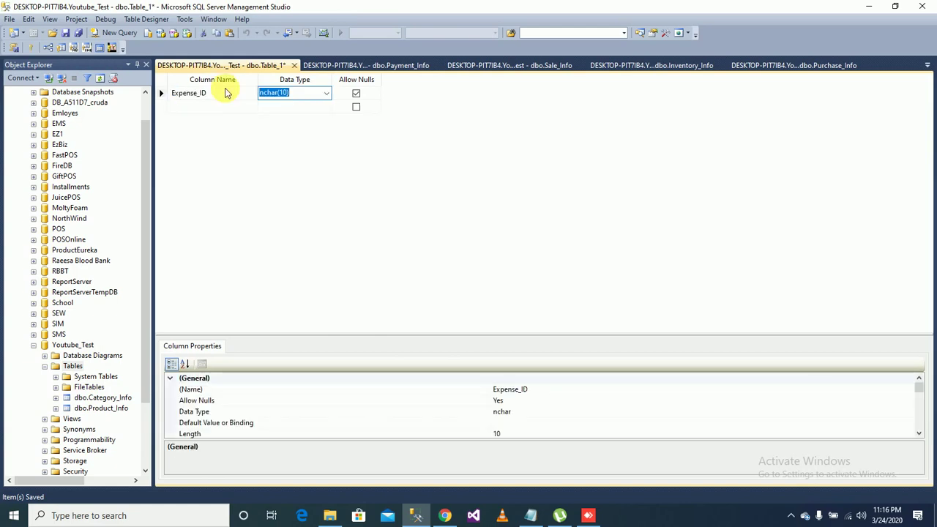
text(int)
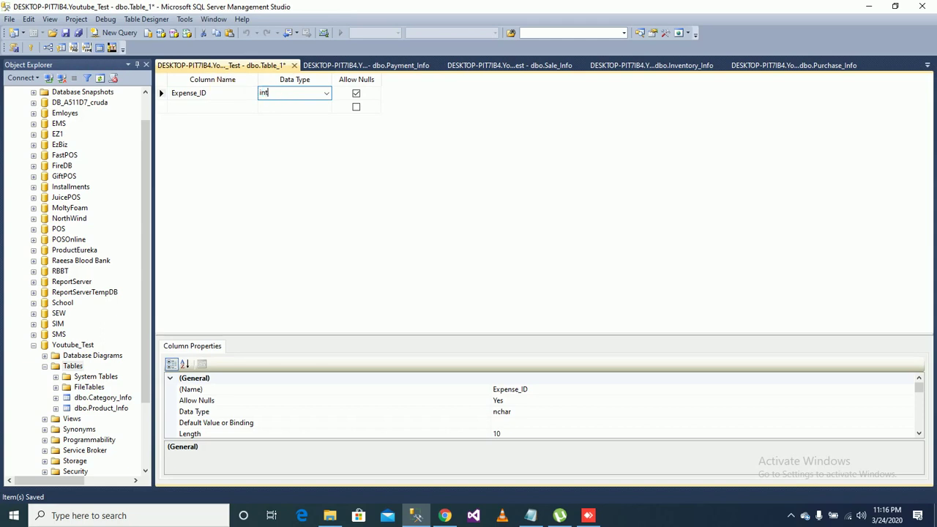
key(Tab)
key(space)
key(Tab)
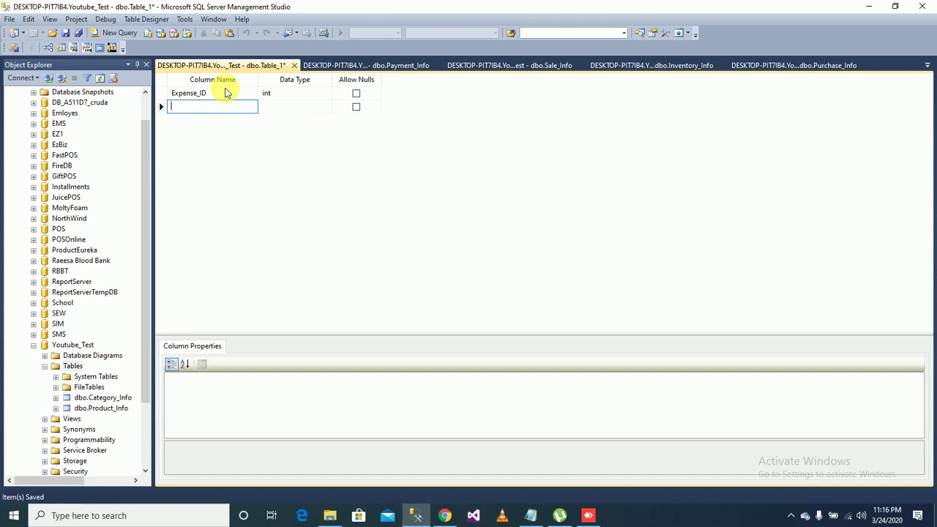
Add a Title column of type nvarchar(50) that does not allow nulls below Expense_ID
text(T)
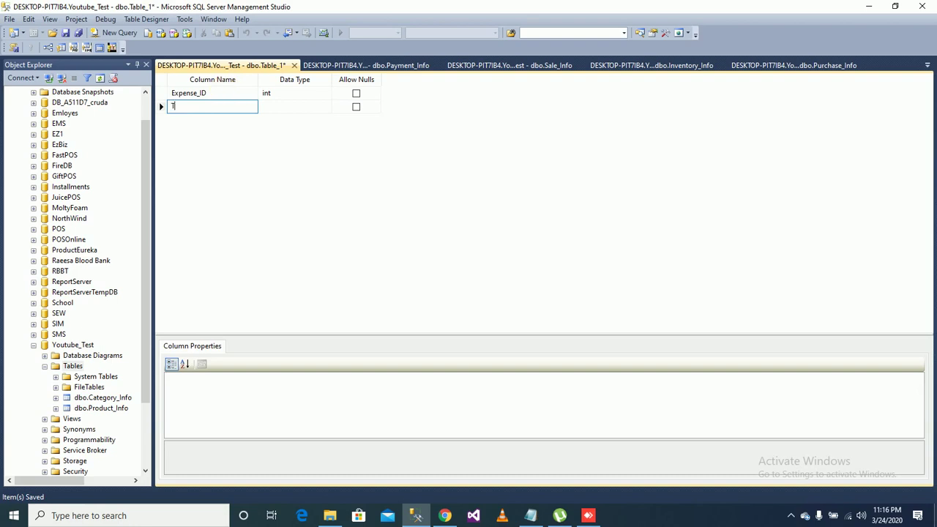
text(itle)
key(Tab)
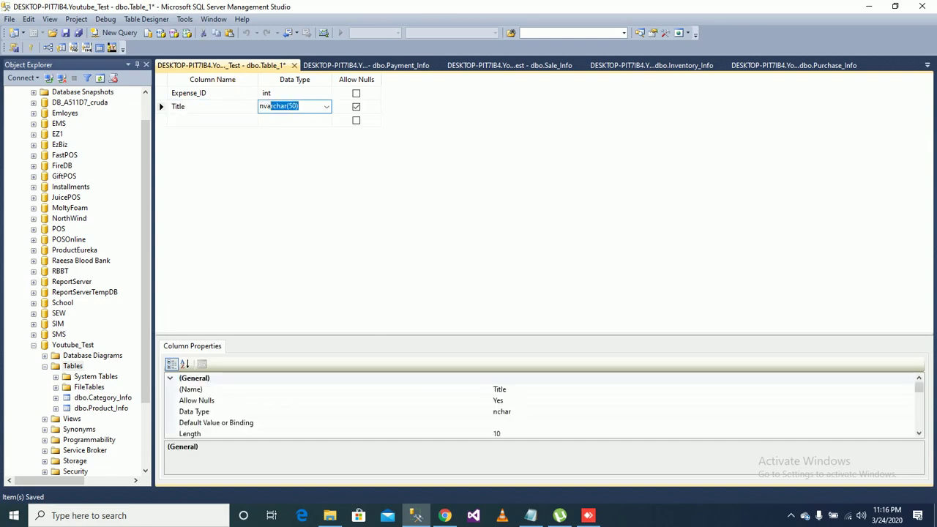
text(nv)
key(Tab)
key(Tab)
Add an Amount column of type nvarchar(50) that does not allow nulls below Title
text(Amo)
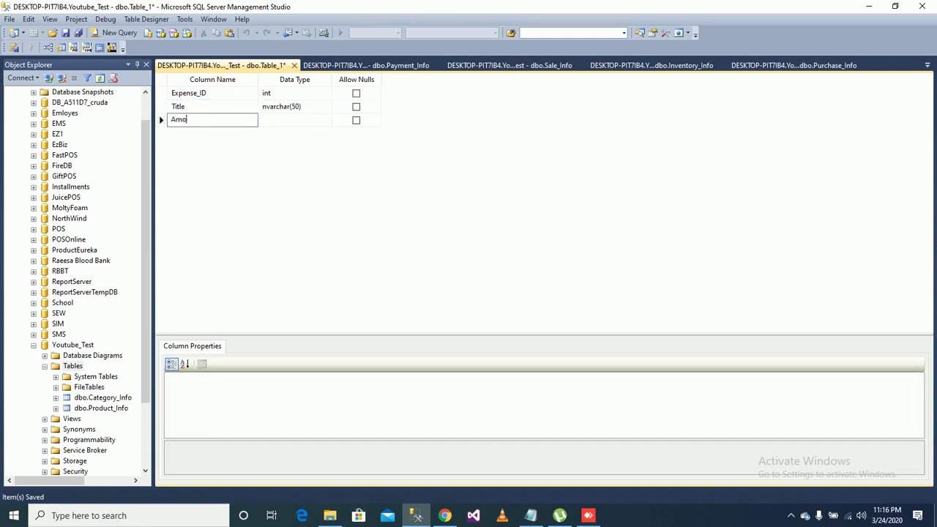
text(unt)
key(Tab)
text(nv)
key(Tab)
key(Tab)
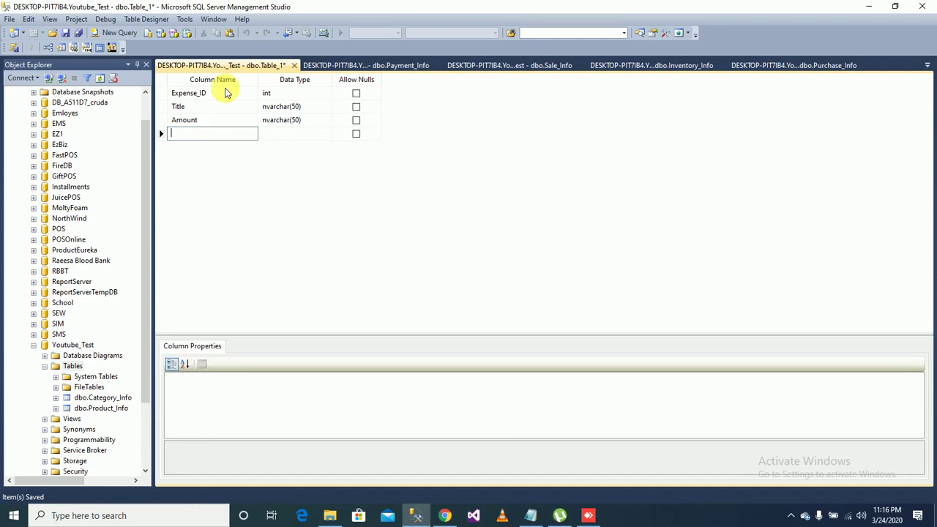
Add a Reg_Date column of type date that does not allow nulls below Amount
text(Reg_Date)
key(Tab)
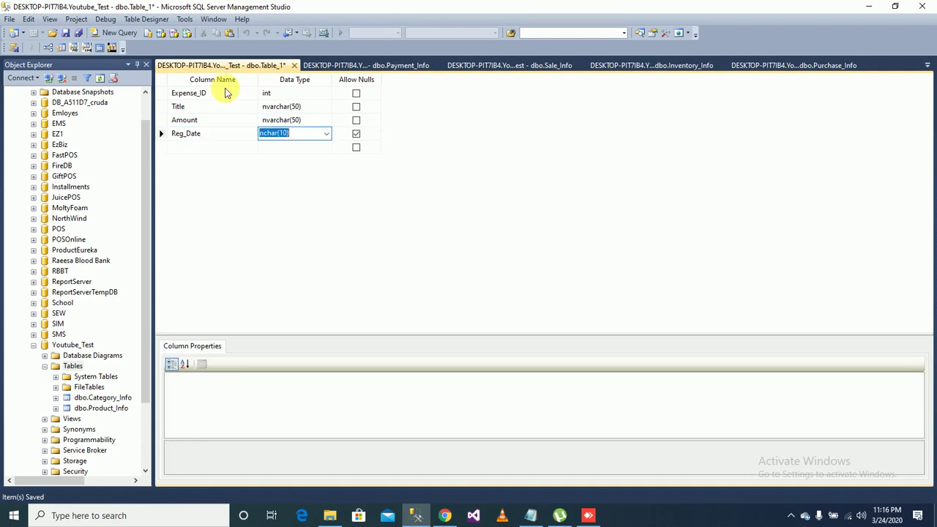
text(date)
key(Tab)
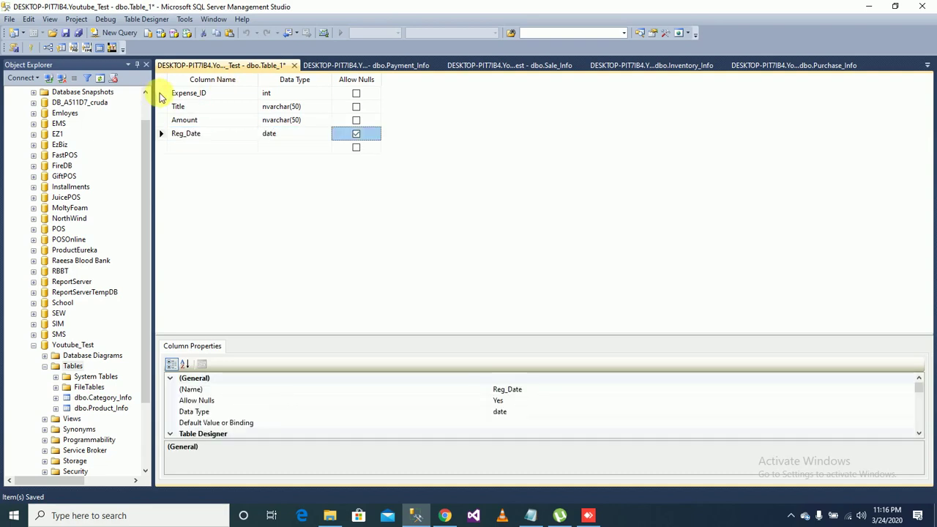
Set Expense_ID as the primary key and turn on its Is Identity property
click(162, 94)
right_click(162, 95)
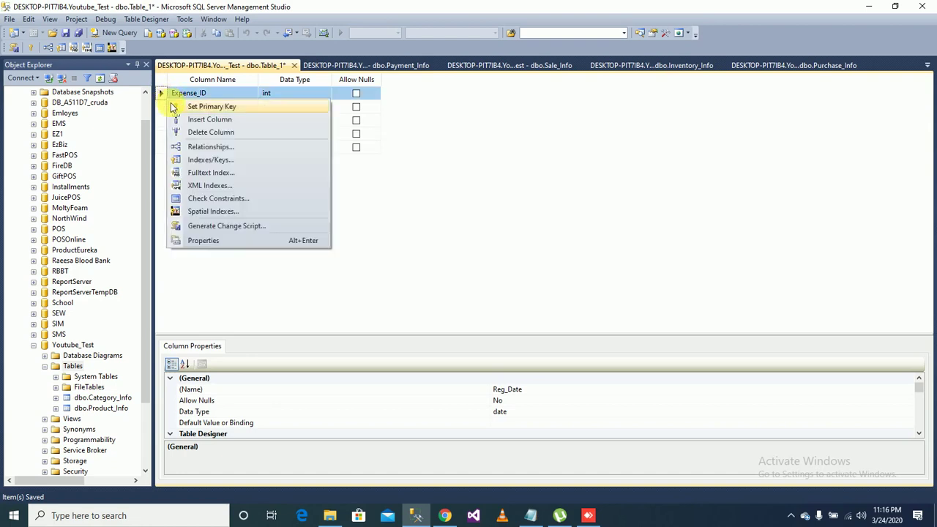
click(183, 105)
drag(919, 390, 920, 413)
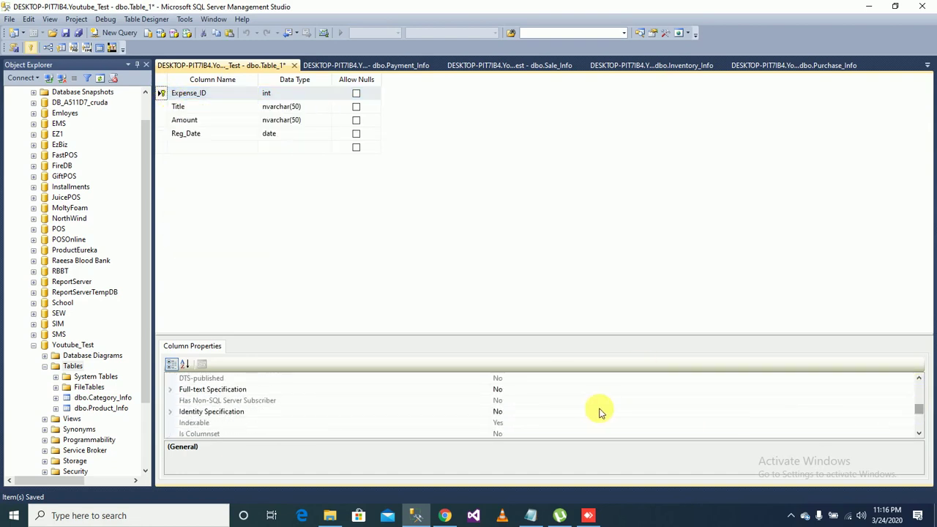
double_click(486, 412)
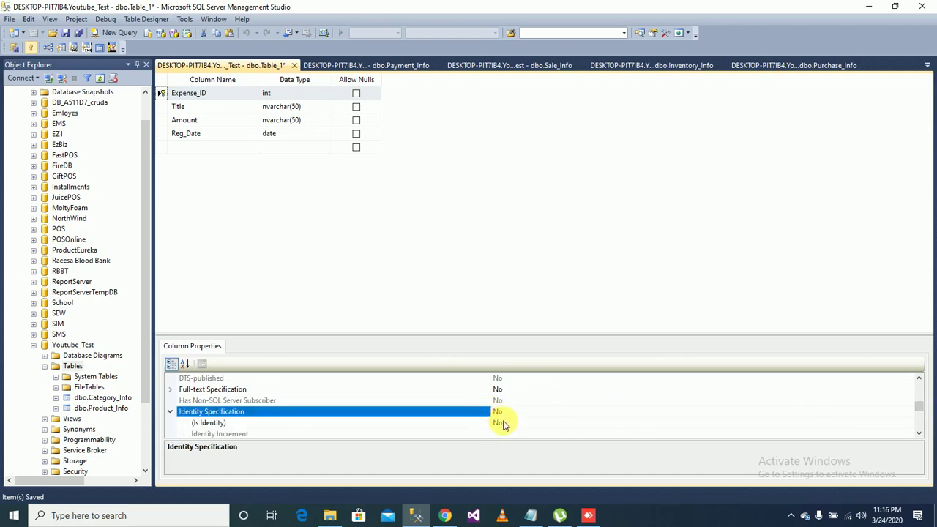
double_click(500, 423)
Save the new table under the name Expense_Info
key(ctrl+s)
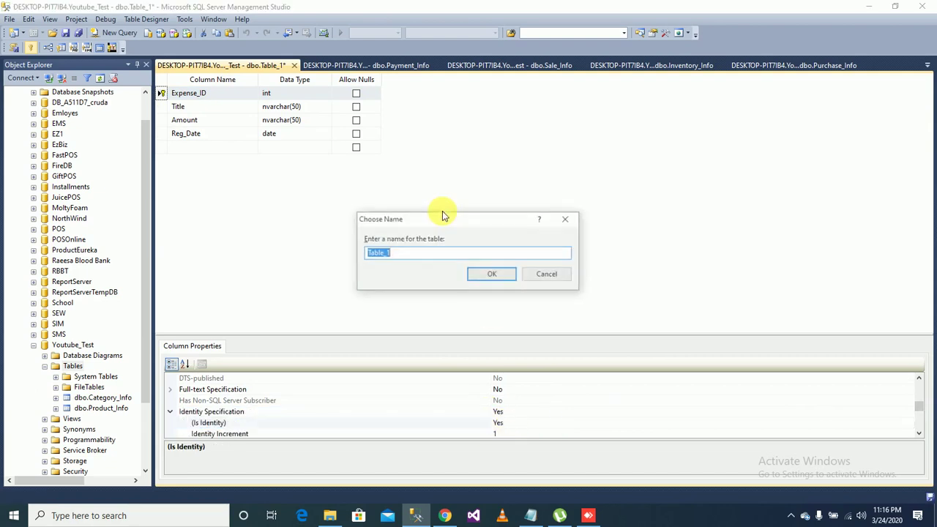
text(Expense_Info)
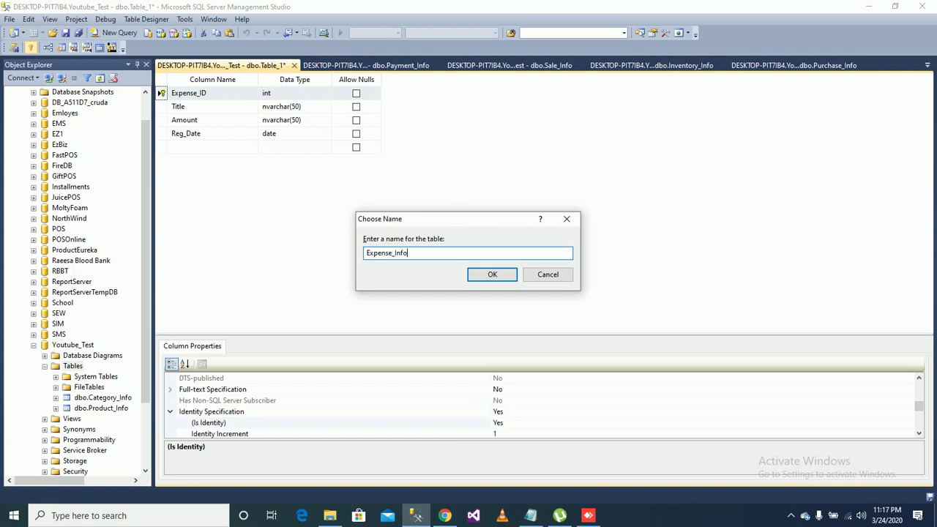
click(490, 276)
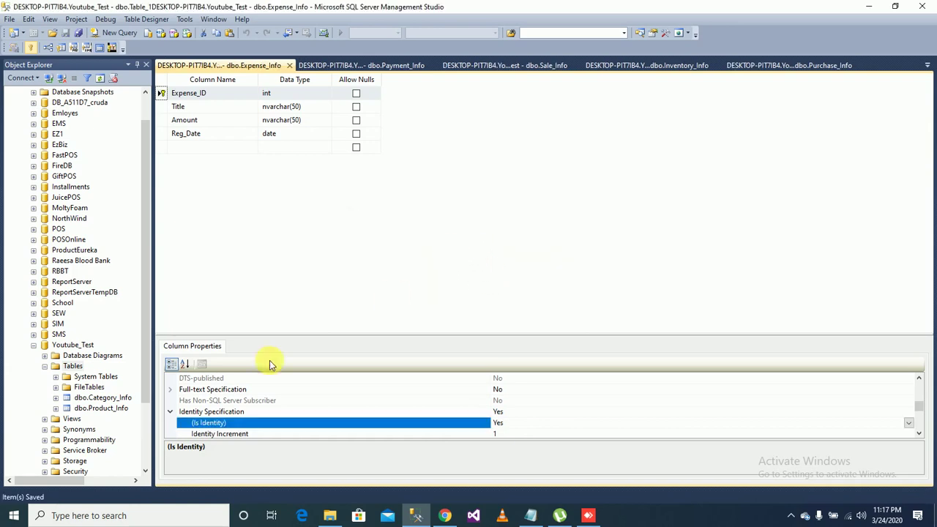
Check the table plan in Notepad, return to SQL Server Management Studio and refresh the Tables folder of Youtube_Test
right_click(46, 370)
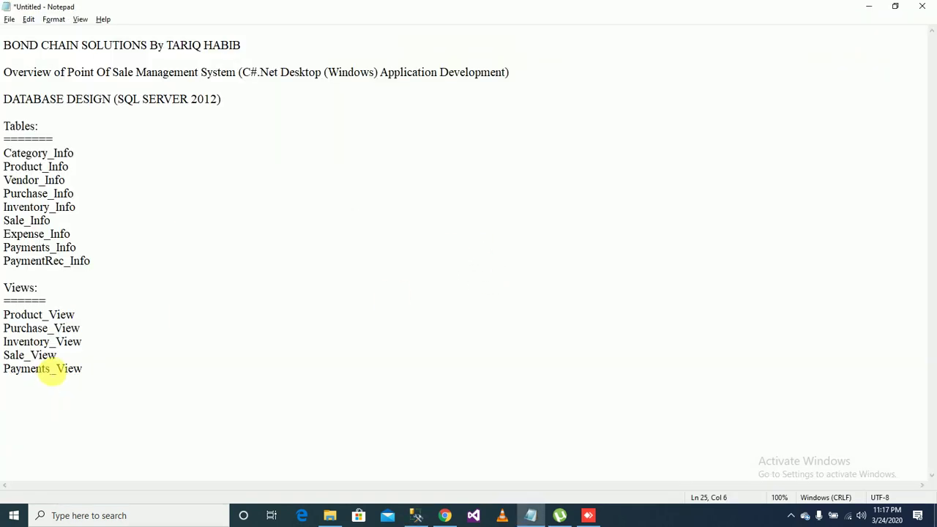
key(alt+Tab)
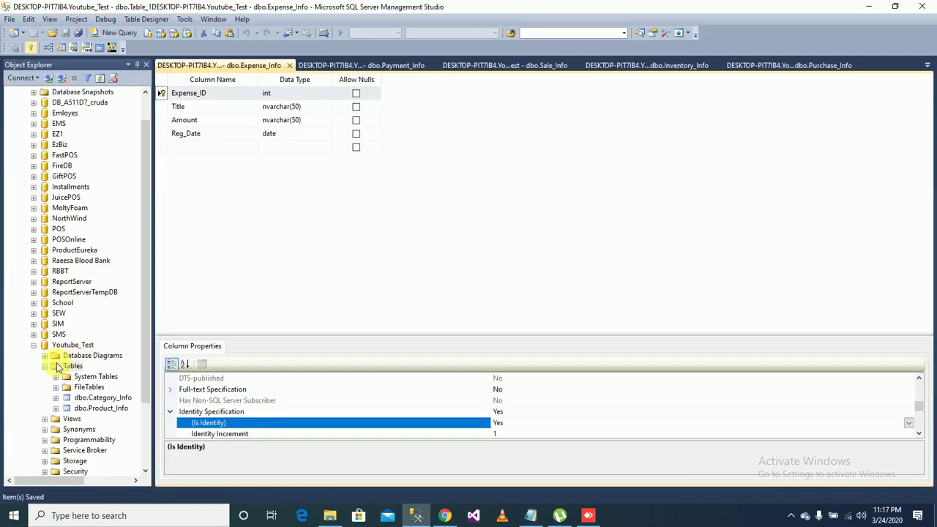
right_click(67, 366)
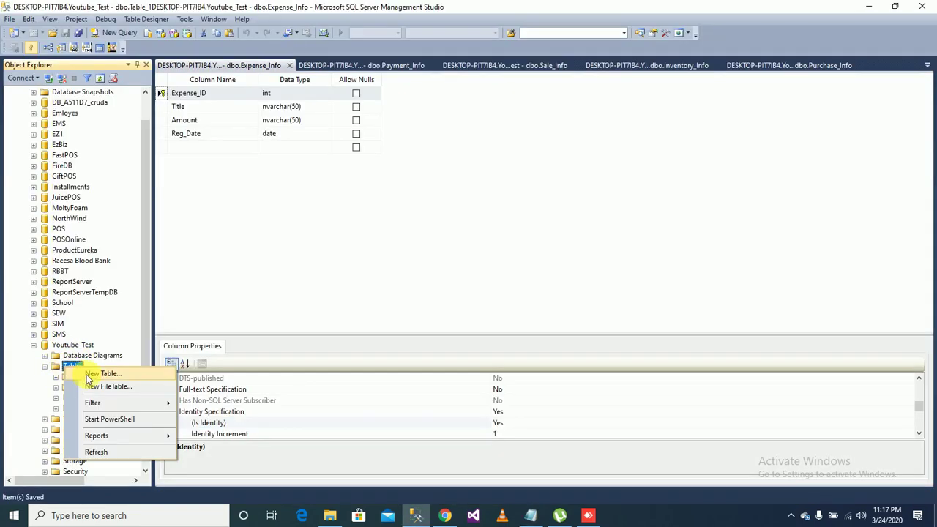
click(96, 451)
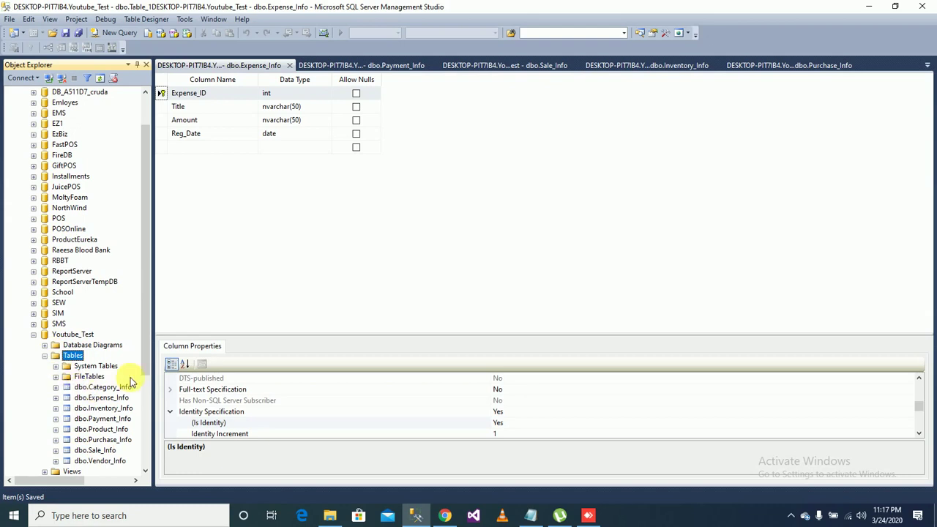
scroll(149, 366, down, 2)
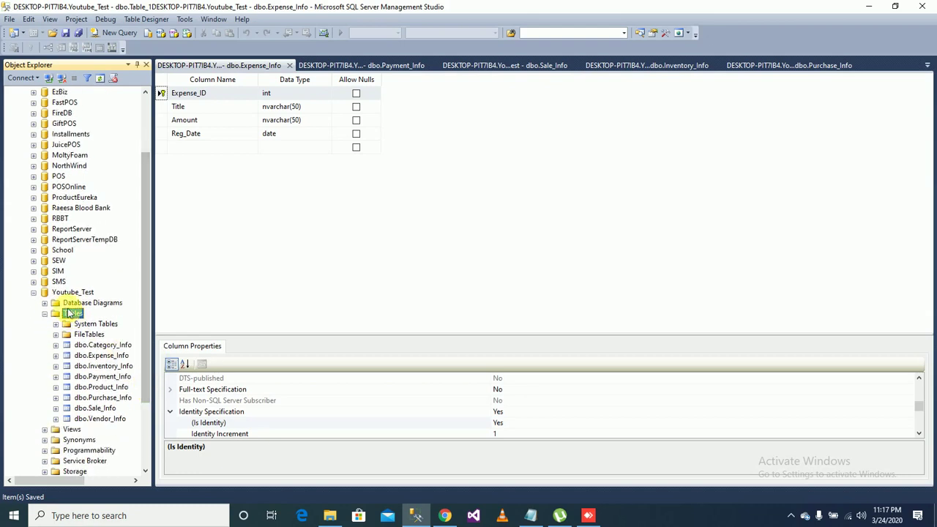
Open the dbo.ERD database diagram of Youtube_Test
click(72, 303)
double_click(73, 306)
double_click(87, 313)
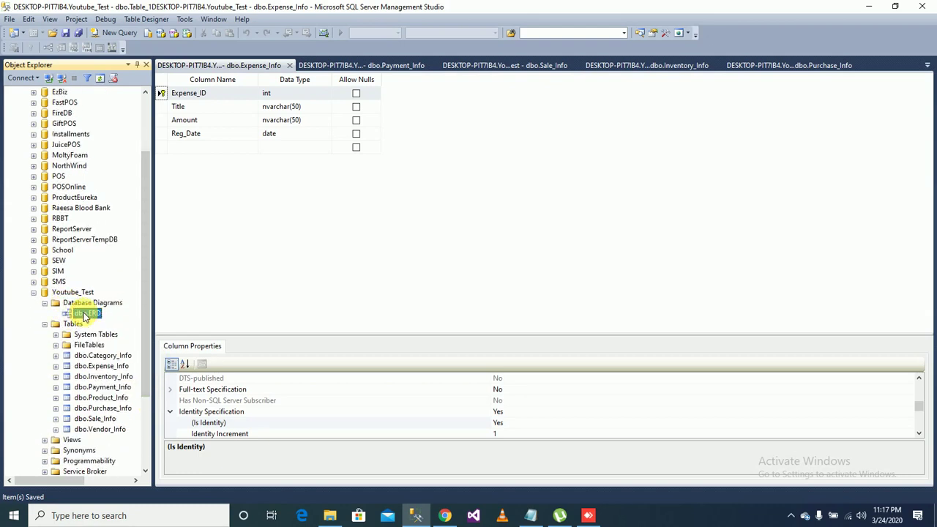
drag(382, 95, 447, 172)
click(196, 135)
Add the Expense_Info, Inventory_Info, Payment_Info, Purchase_Info, Sale_Info and Vendor_Info tables to the ERD diagram
right_click(169, 119)
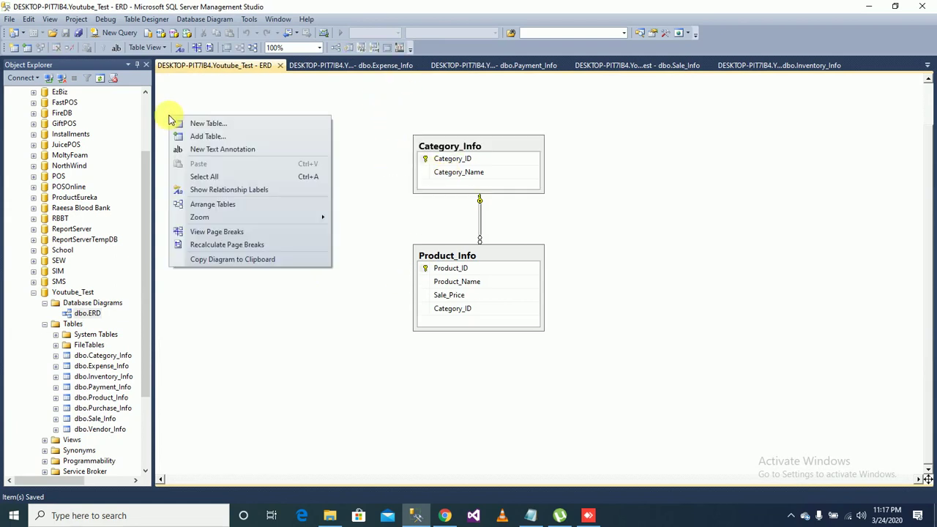
click(211, 137)
shift+click(362, 242)
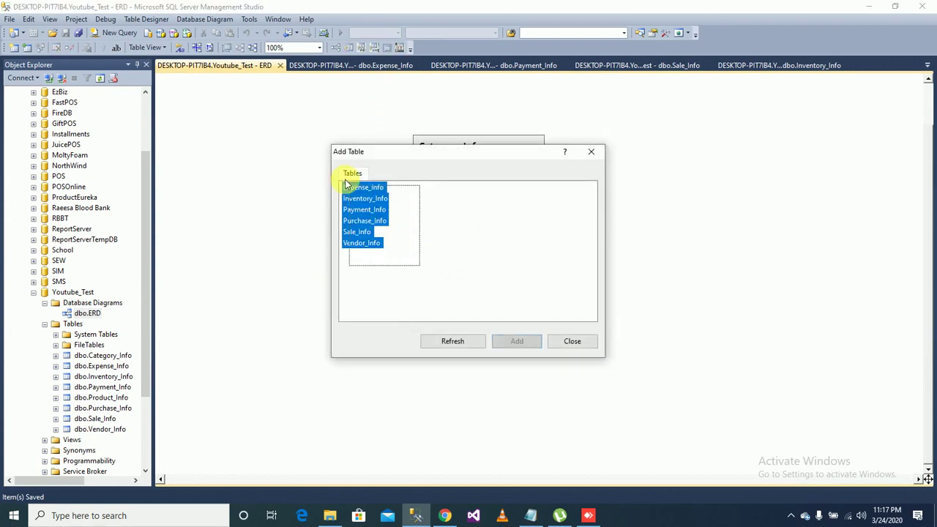
click(528, 340)
click(579, 343)
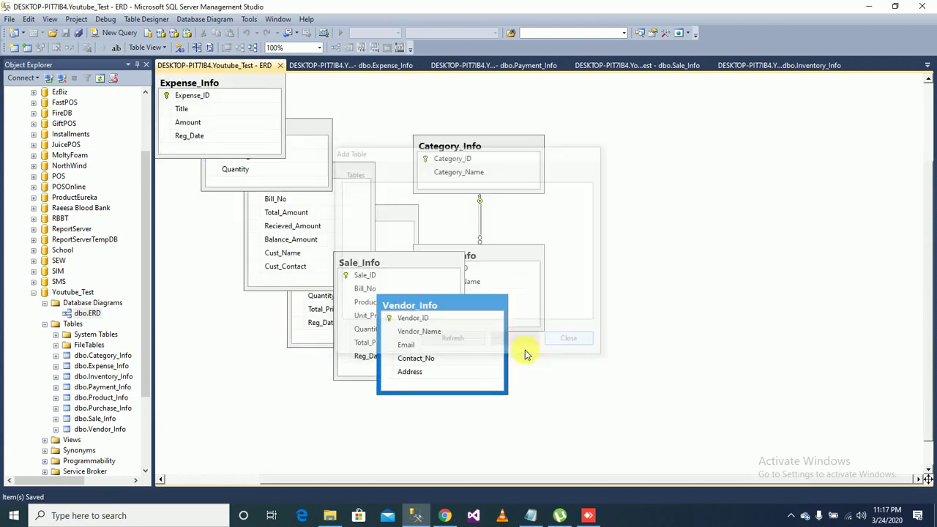
Move Vendor_Info, Sale_Info and Expense_Info out of the overlapping stack into a column to the right of Product_Info
drag(432, 307, 687, 251)
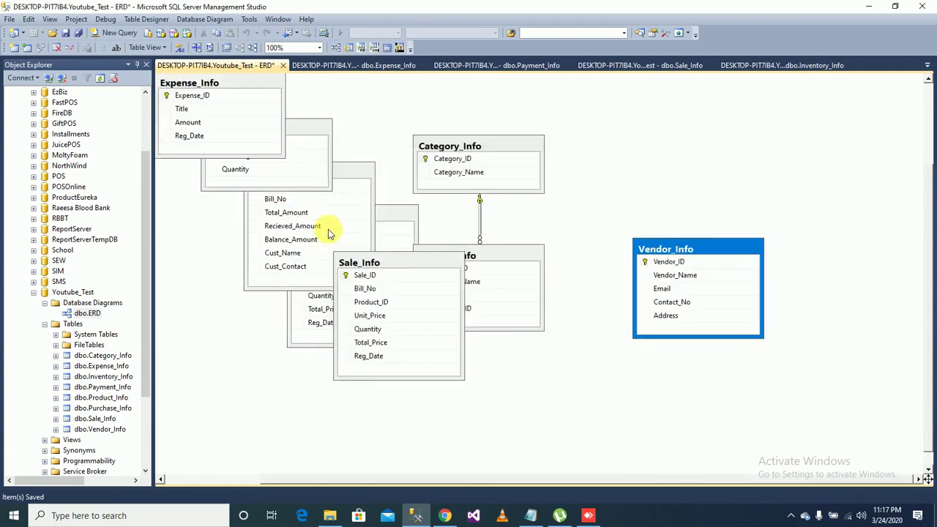
click(401, 260)
drag(401, 260, 674, 107)
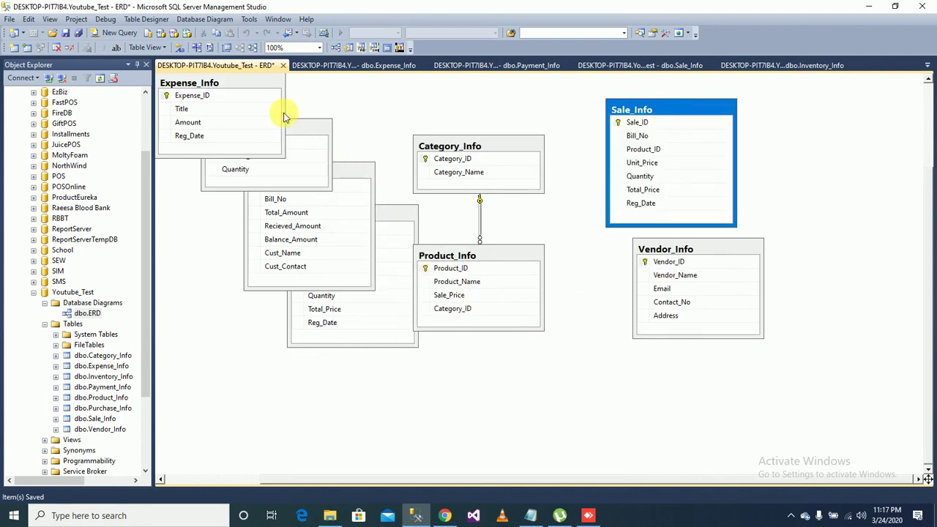
click(268, 82)
drag(461, 231, 722, 372)
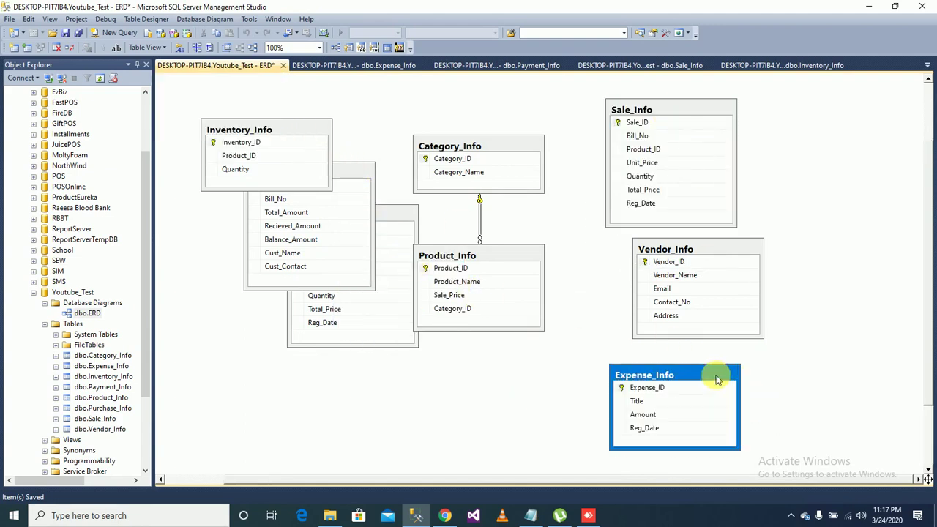
Spread out the remaining stacked tables, with Inventory_Info near Category_Info, Payment_Info right of Sale_Info and Purchase_Info left of Category_Info
drag(307, 132, 480, 95)
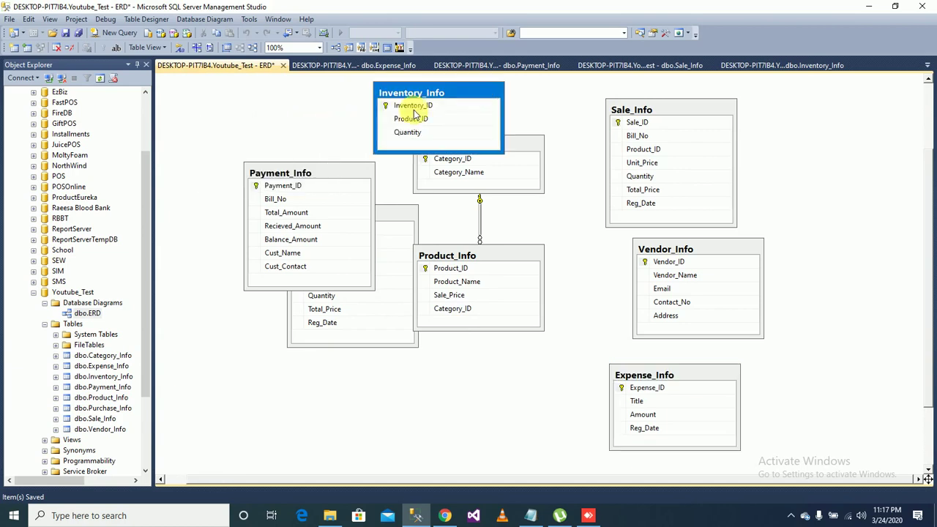
drag(350, 176, 881, 140)
drag(399, 217, 289, 123)
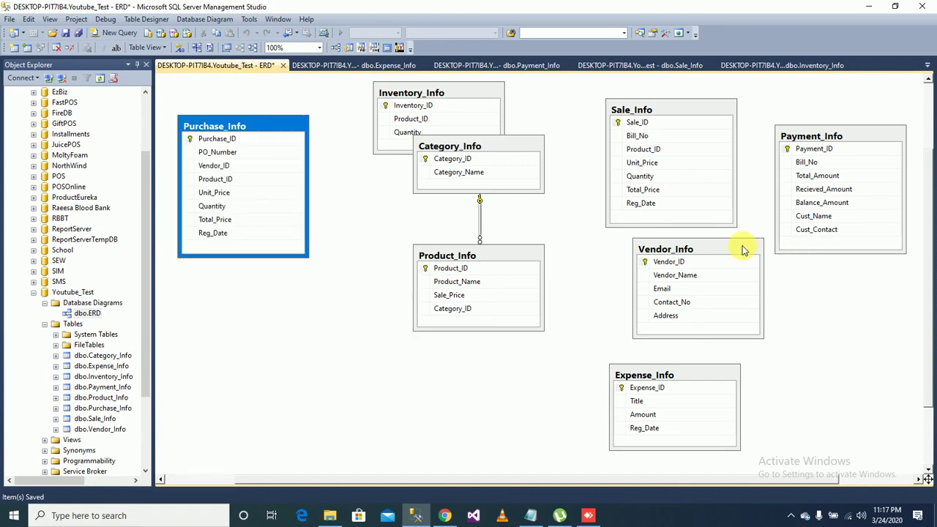
Place Vendor_Info below Purchase_Info, Inventory_Info below Product_Info and Expense_Info directly below Sale_Info in the diagram
drag(744, 249, 276, 307)
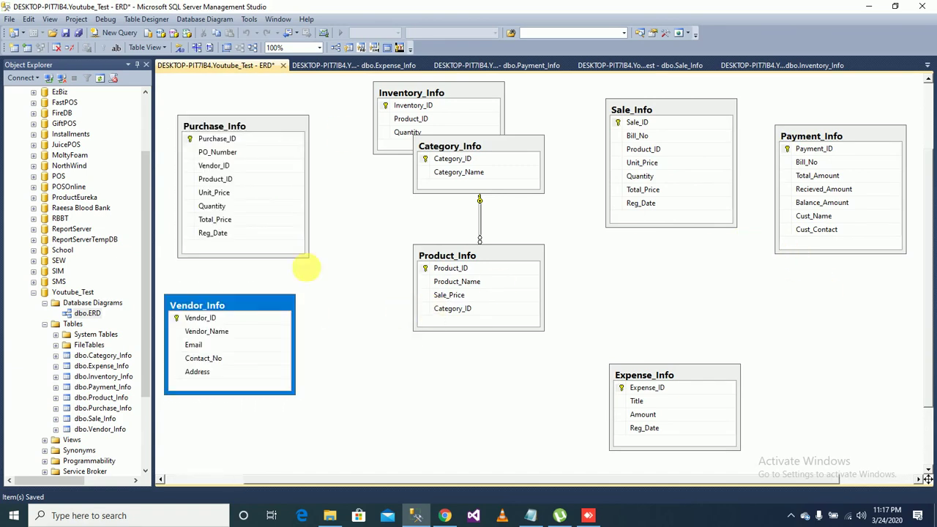
click(456, 95)
drag(457, 373, 484, 368)
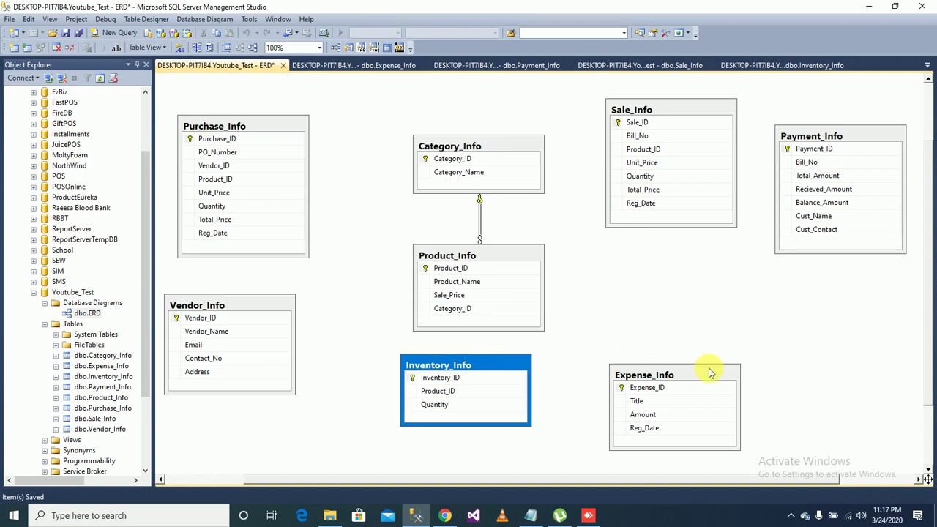
drag(708, 373, 705, 263)
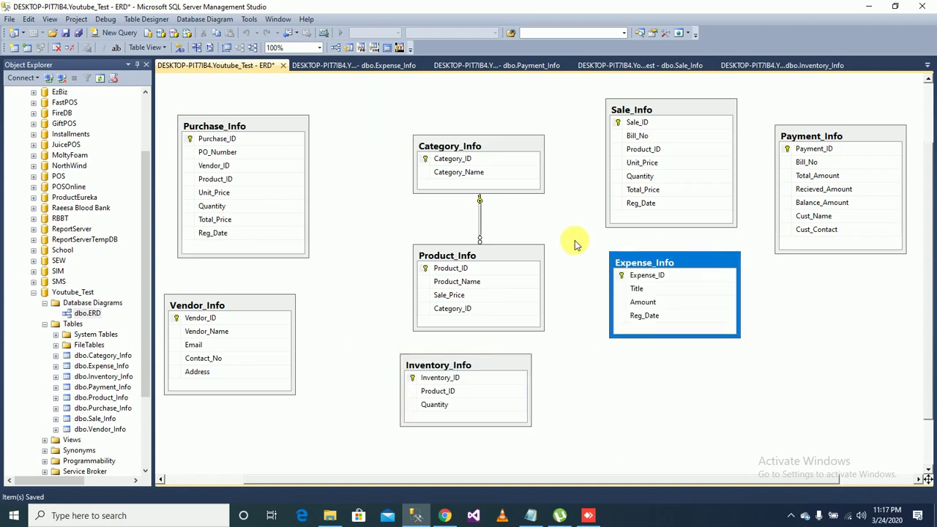
Create a foreign key relationship from Purchase_Info's Product_ID to Product_Info's Product_ID, keeping the default settings
click(425, 269)
drag(425, 270, 247, 185)
click(555, 356)
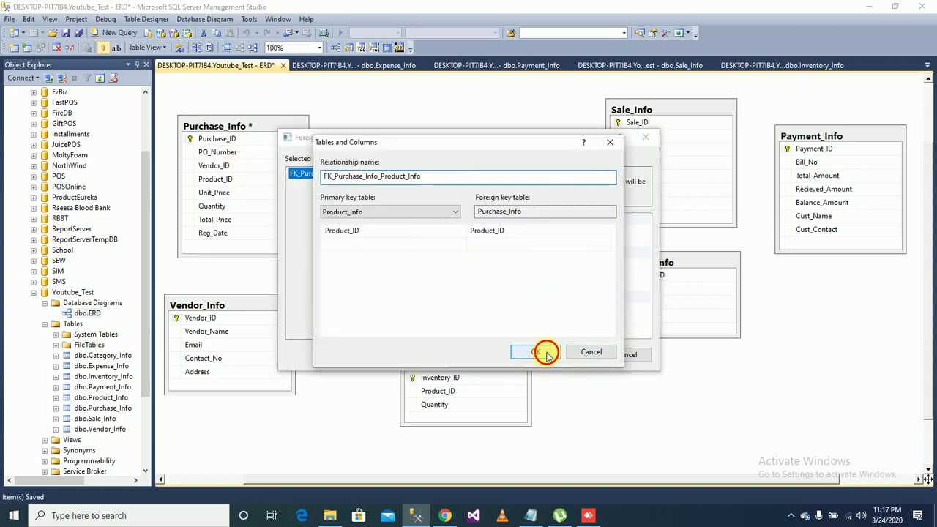
click(568, 357)
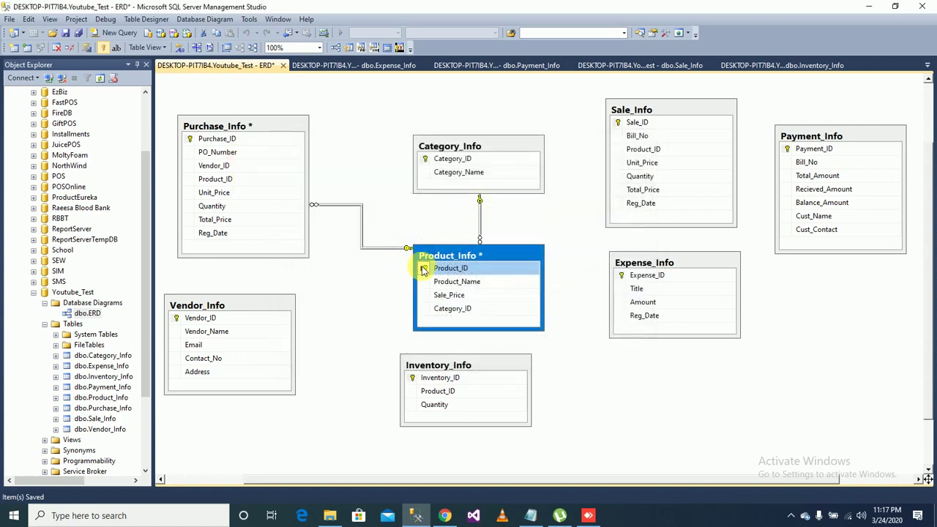
Create a foreign key relationship from Inventory_Info's Product_ID to Product_Info's Product_ID, keeping the default settings
drag(423, 271, 413, 396)
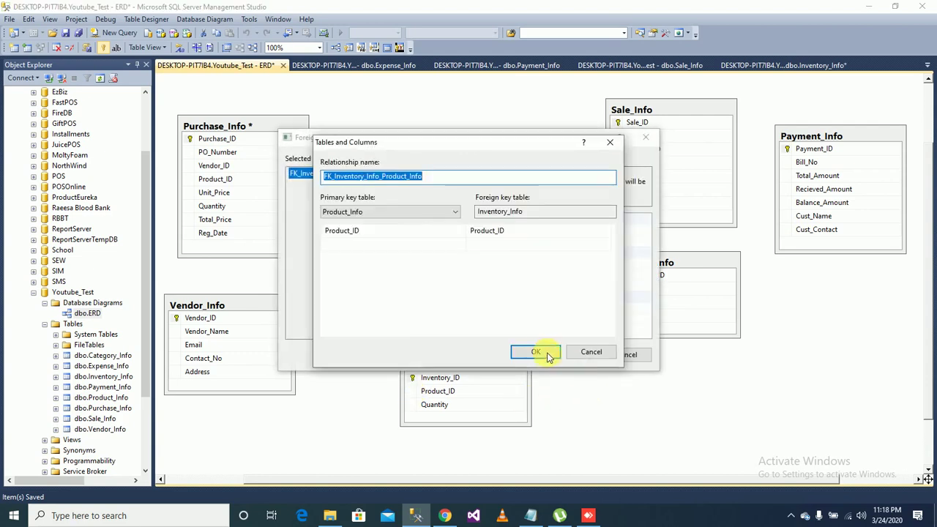
click(546, 353)
click(556, 356)
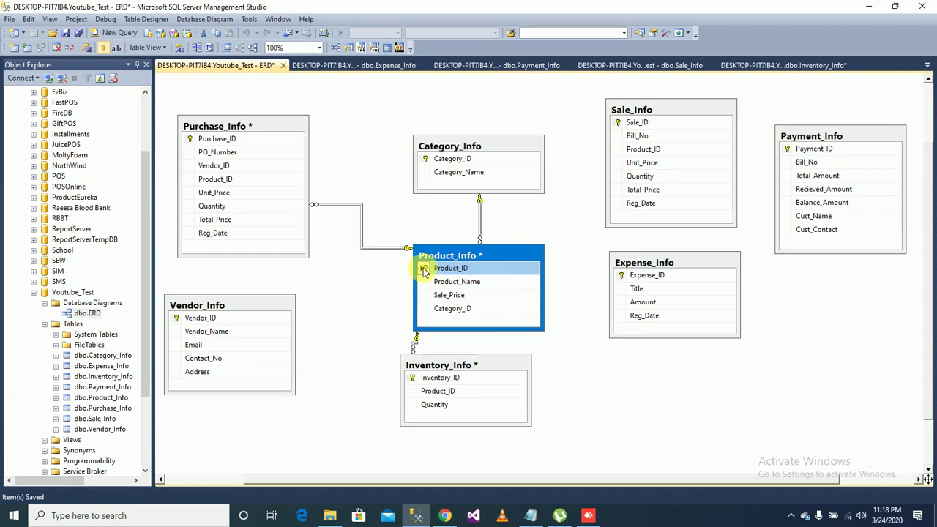
Create a foreign key relationship from Sale_Info's Product_ID to Product_Info's Product_ID, keeping the default settings
drag(423, 269, 615, 151)
click(536, 352)
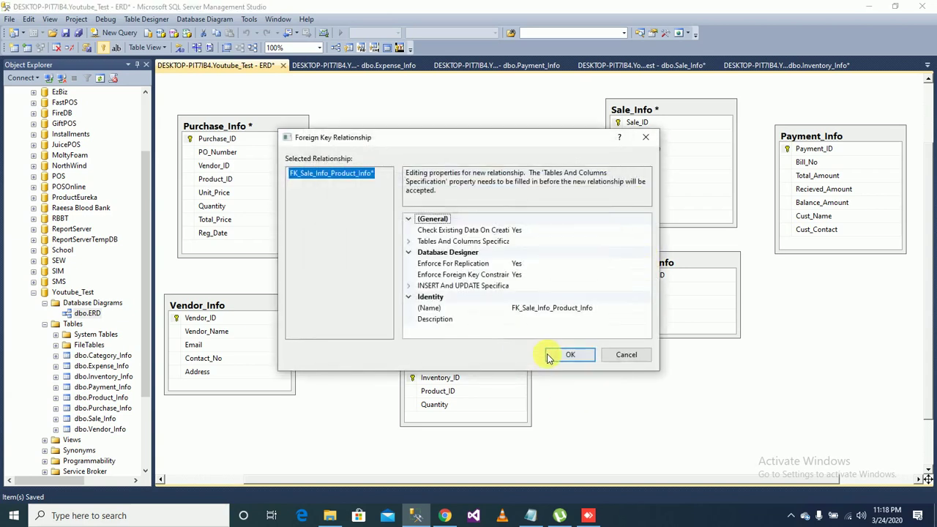
click(554, 355)
Create a foreign key relationship from Purchase_Info's Vendor_ID to Vendor_Info's Vendor_ID, keeping the default settings
click(175, 321)
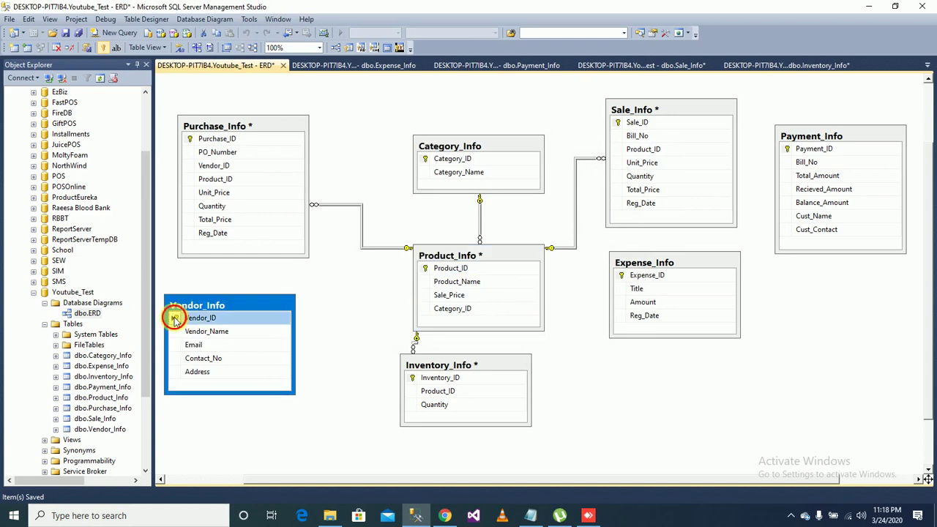
drag(174, 320, 200, 168)
click(549, 351)
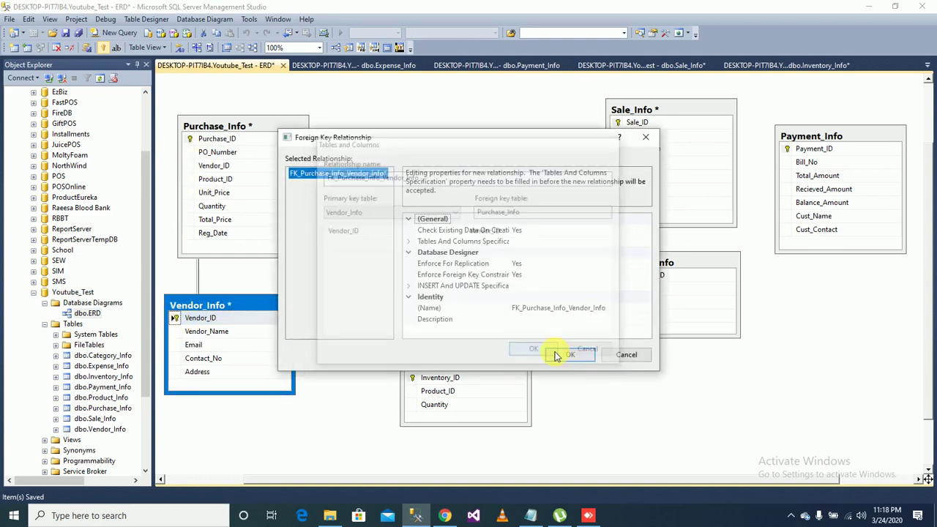
click(567, 351)
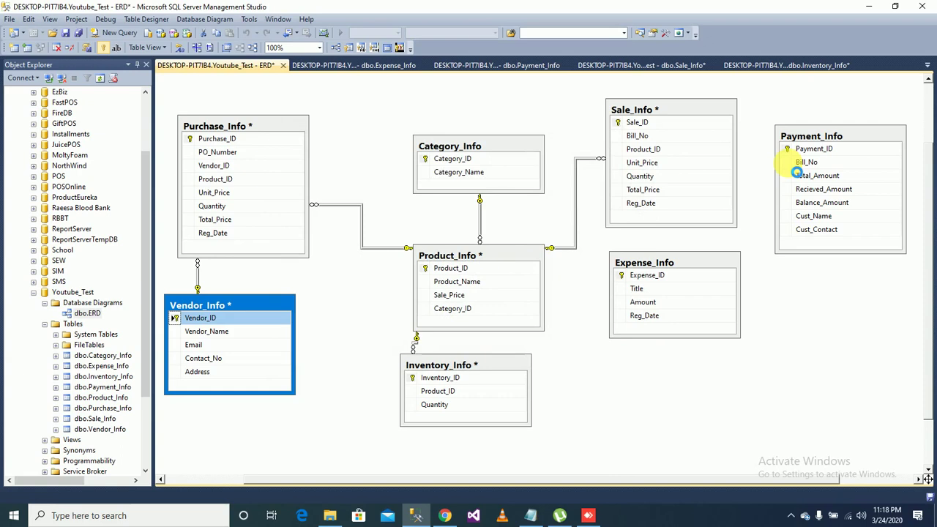
Save the ERD diagram together with the new relationships in the affected tables
key(ctrl+s)
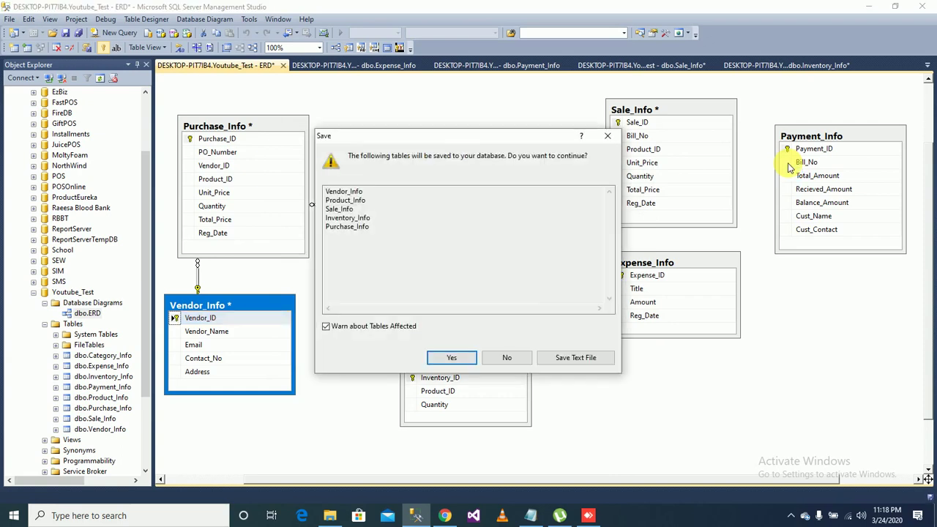